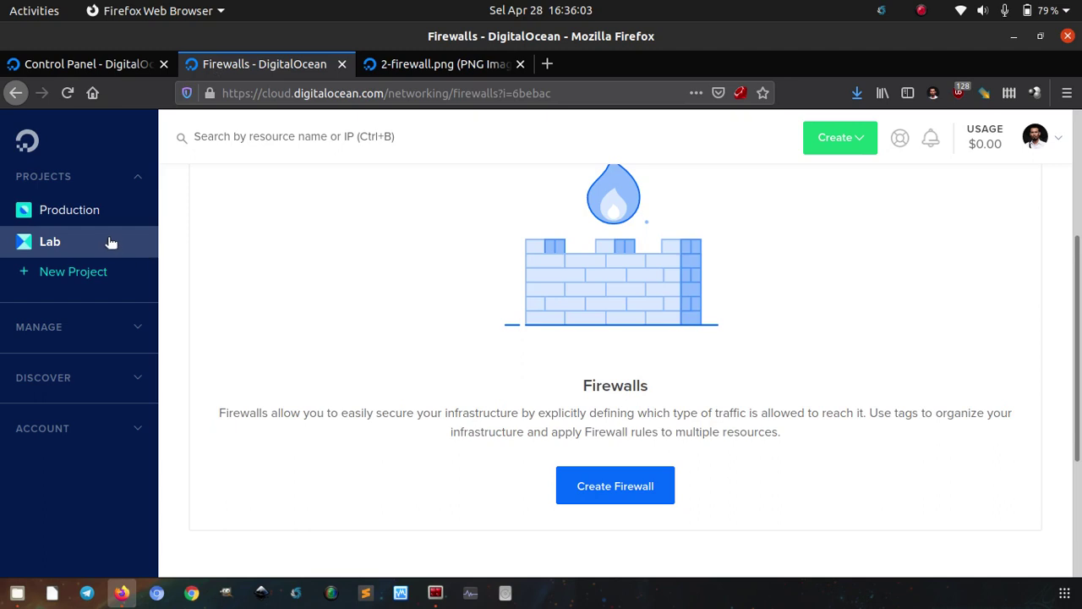
# Step: Open the Lab project in a new tab, then open its node1 droplet and copy the ipv4 address
pyautogui.rightClick(118, 244)
pyautogui.click(190, 248)
pyautogui.click(439, 65)
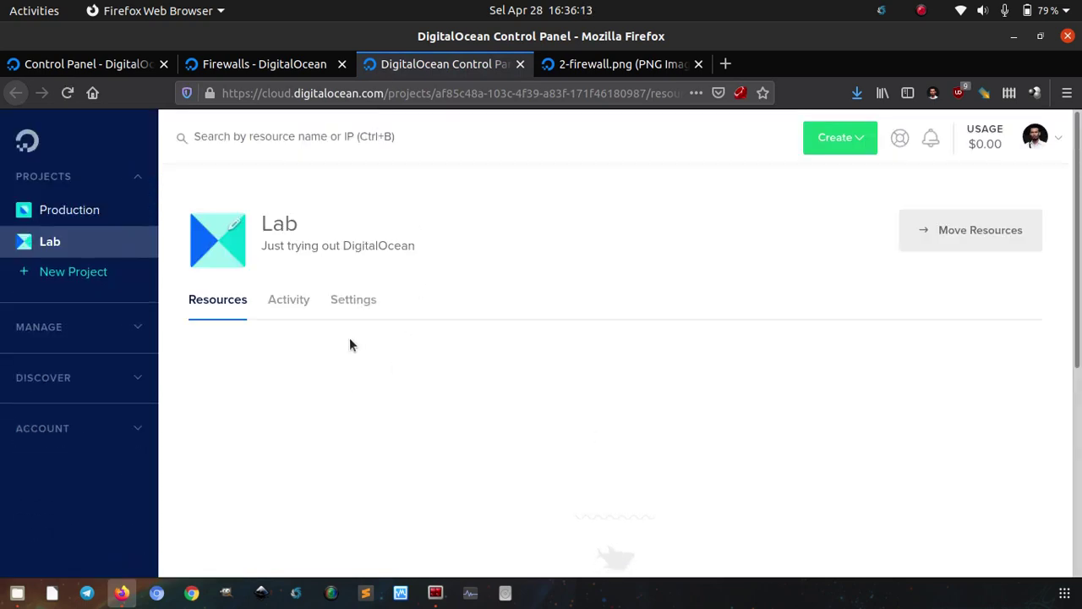
pyautogui.scroll(-3, 348, 348)
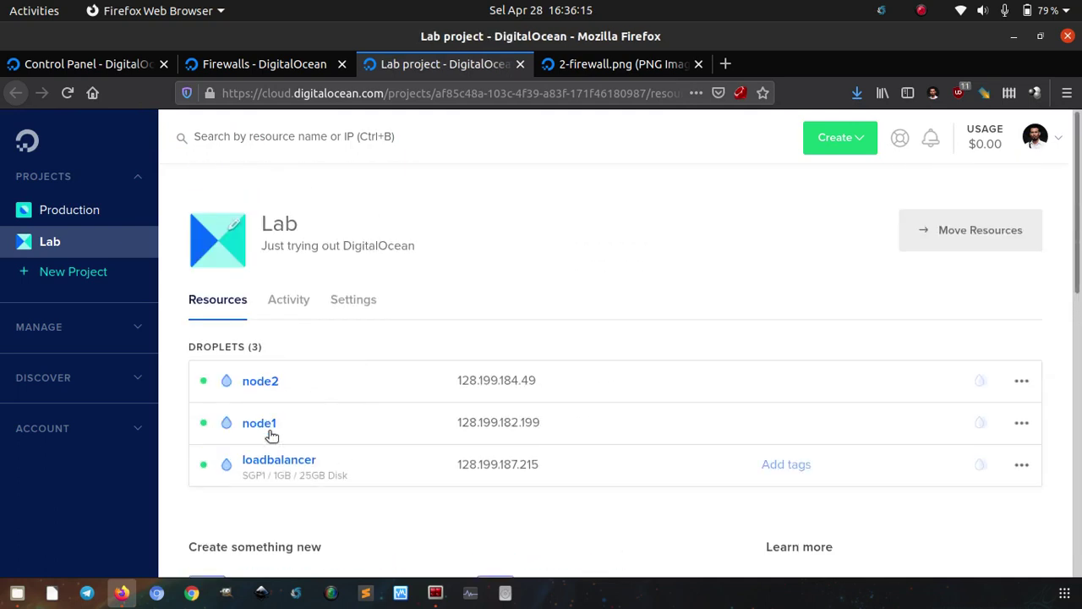
pyautogui.click(257, 417)
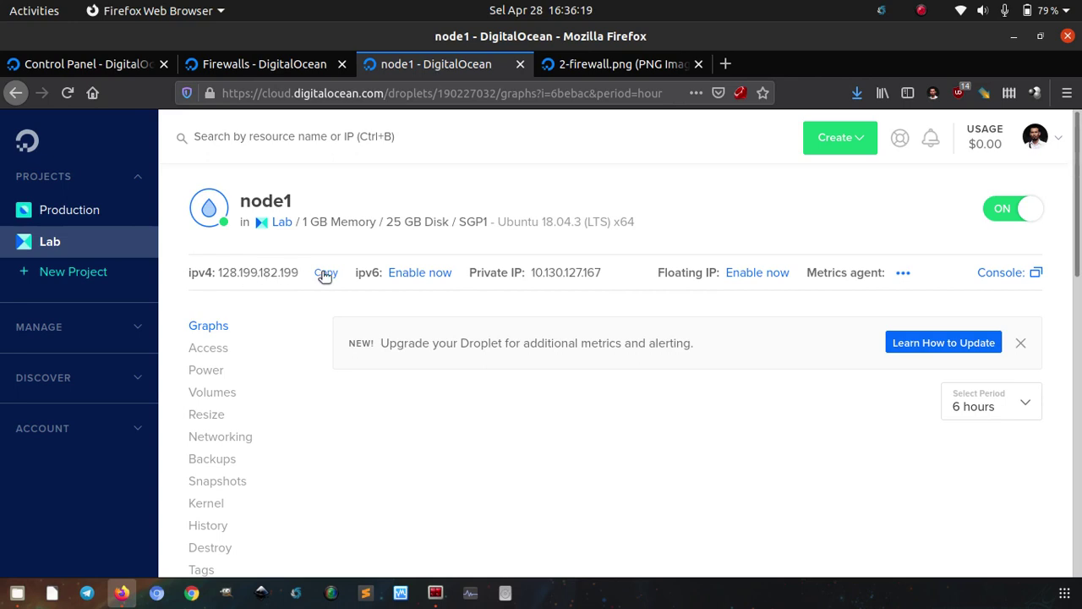
pyautogui.click(325, 273)
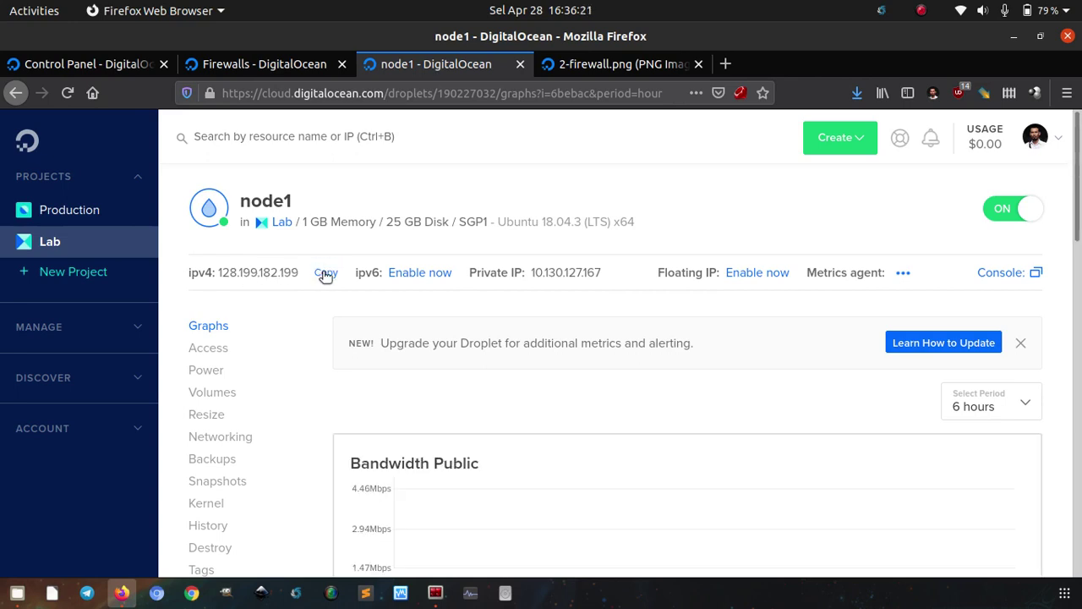
# Step: Switch to a new Chromium incognito window and load node1's web page at 128.199.182.199
pyautogui.rightClick(156, 591)
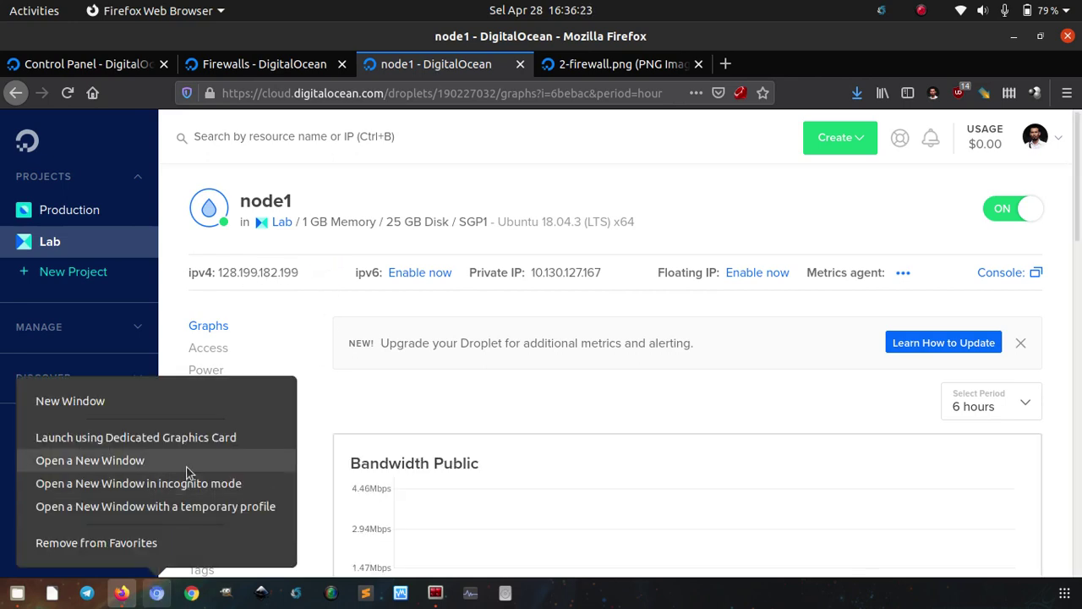
pyautogui.click(187, 484)
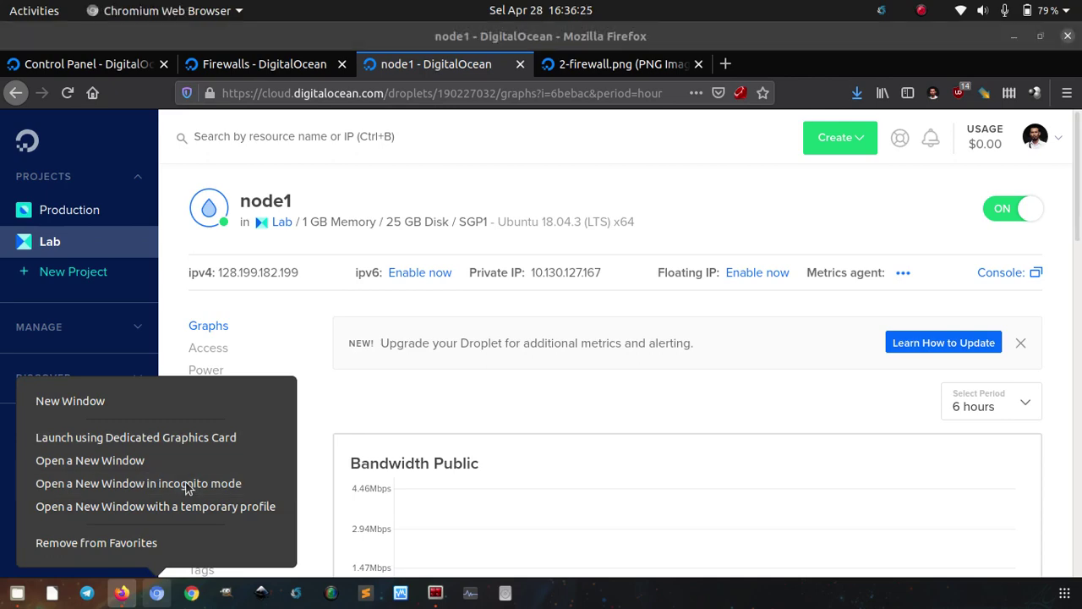
pyautogui.hotkey('ctrl', 'v')
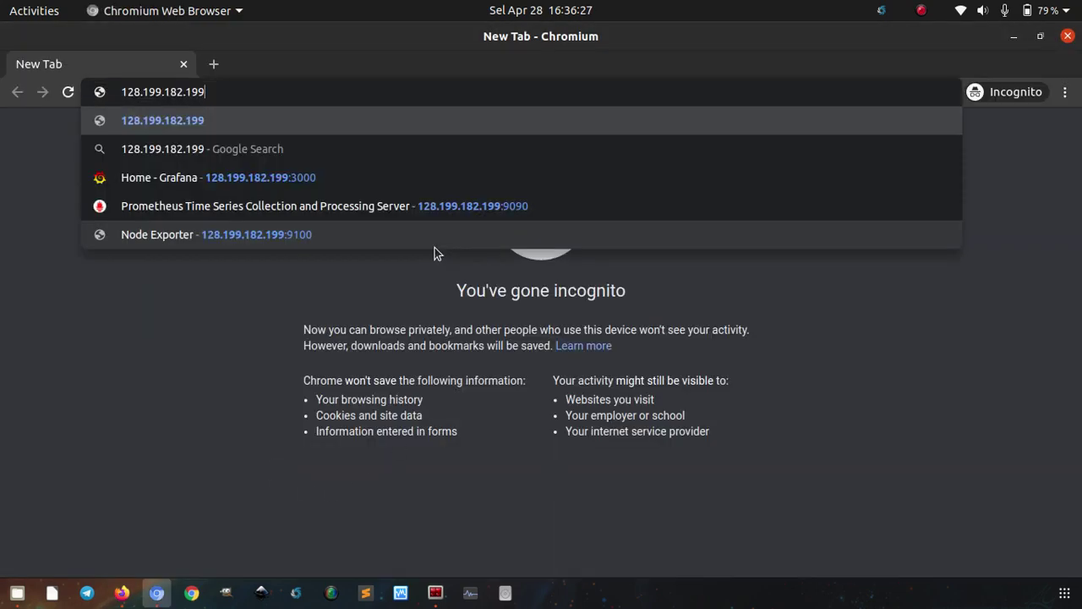
pyautogui.press('Return')
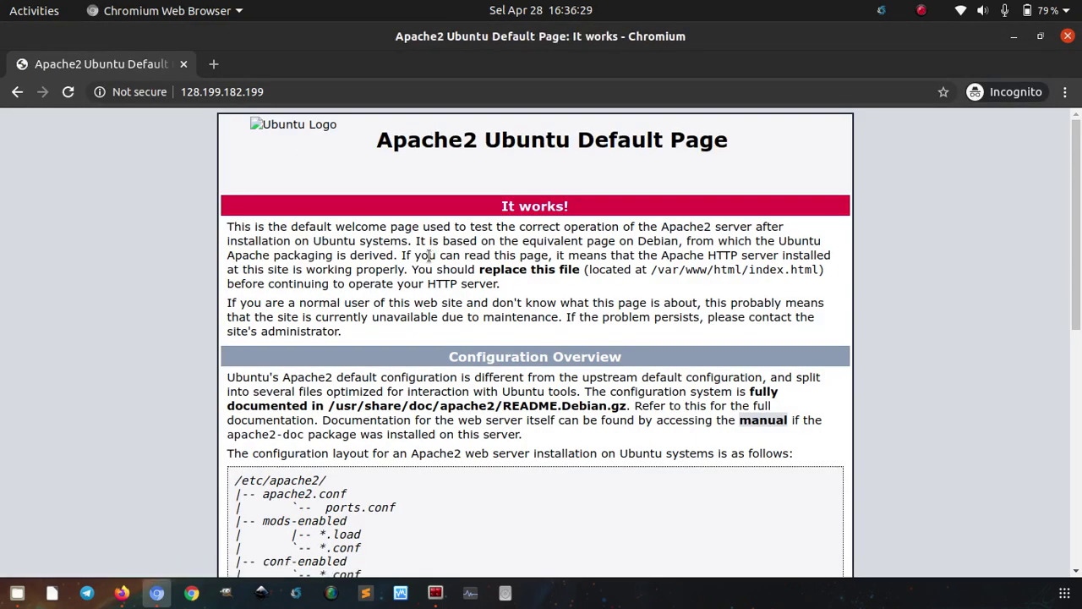
# Step: Switch to the Terminator terminal, test SSH access by connecting to node1, and log out again
pyautogui.click(435, 591)
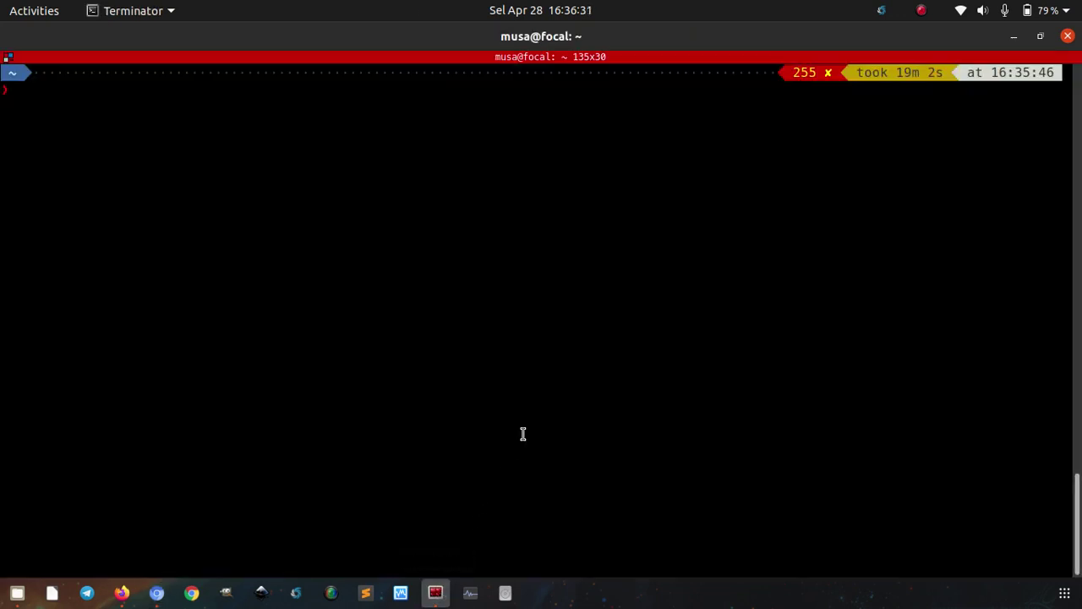
pyautogui.write('ssh node1')
pyautogui.press('Return')
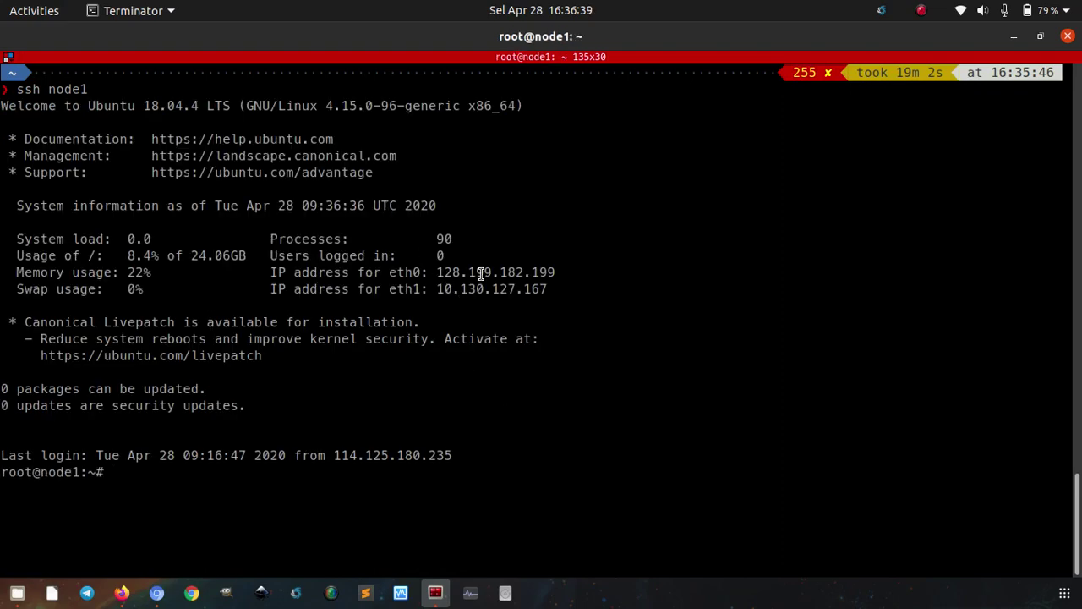
pyautogui.hotkey('ctrl', 'd')
# Step: Ping node1 at 128.199.182.199 and stop the ping after a few replies
pyautogui.write('ping')
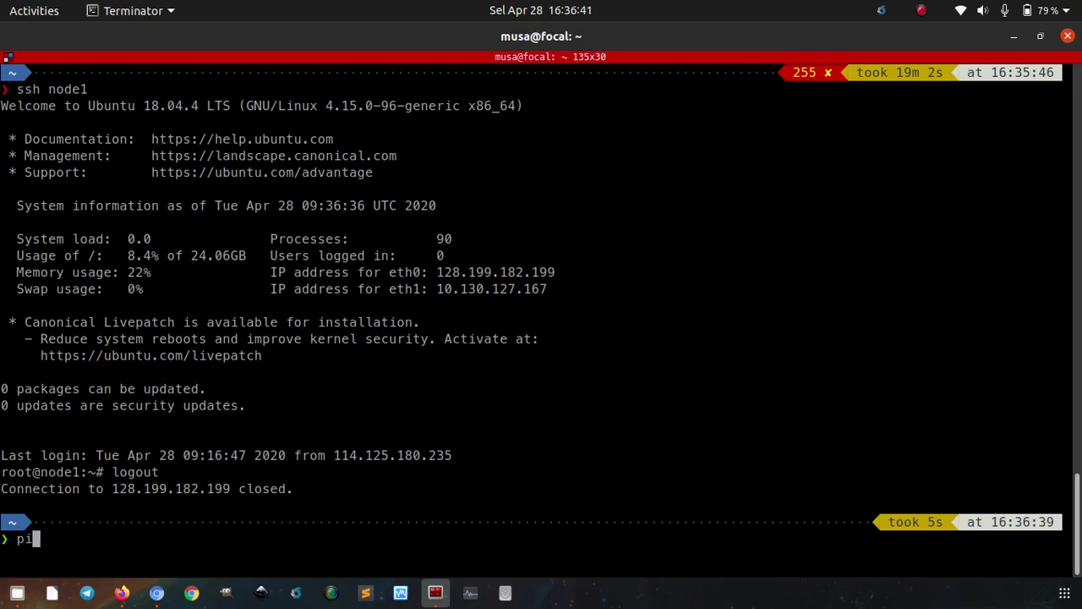
pyautogui.rightClick(464, 269)
pyautogui.press('Down')
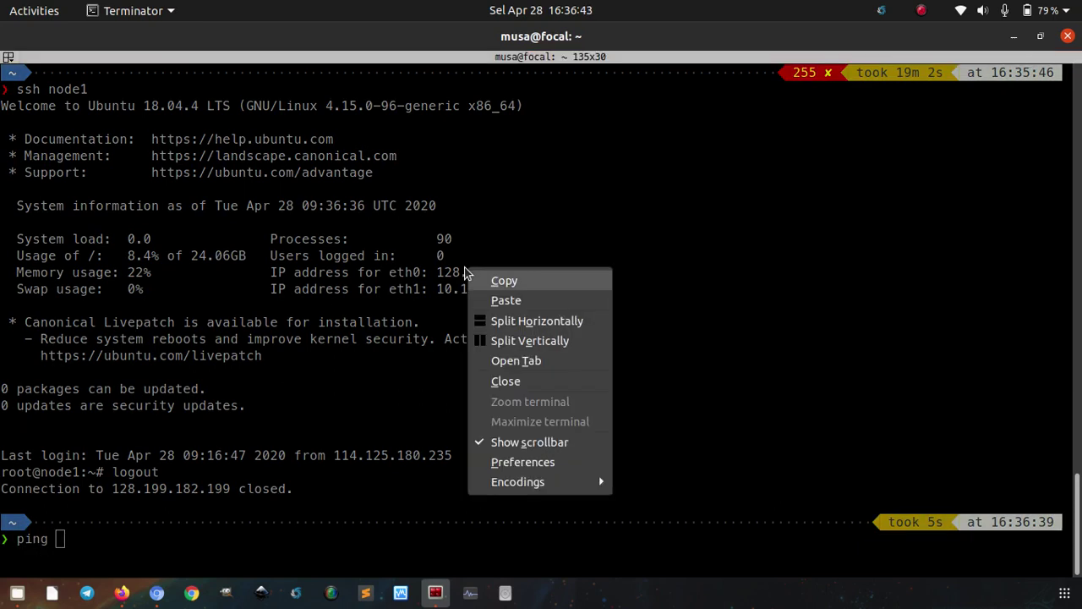
pyautogui.press('Down')
pyautogui.press('Return')
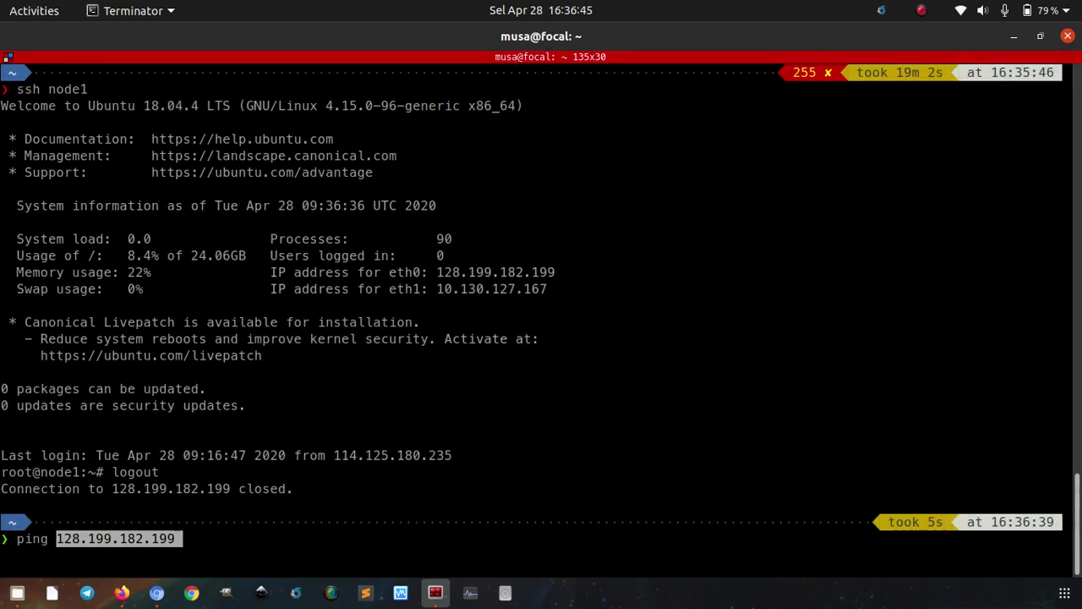
pyautogui.press('Return')
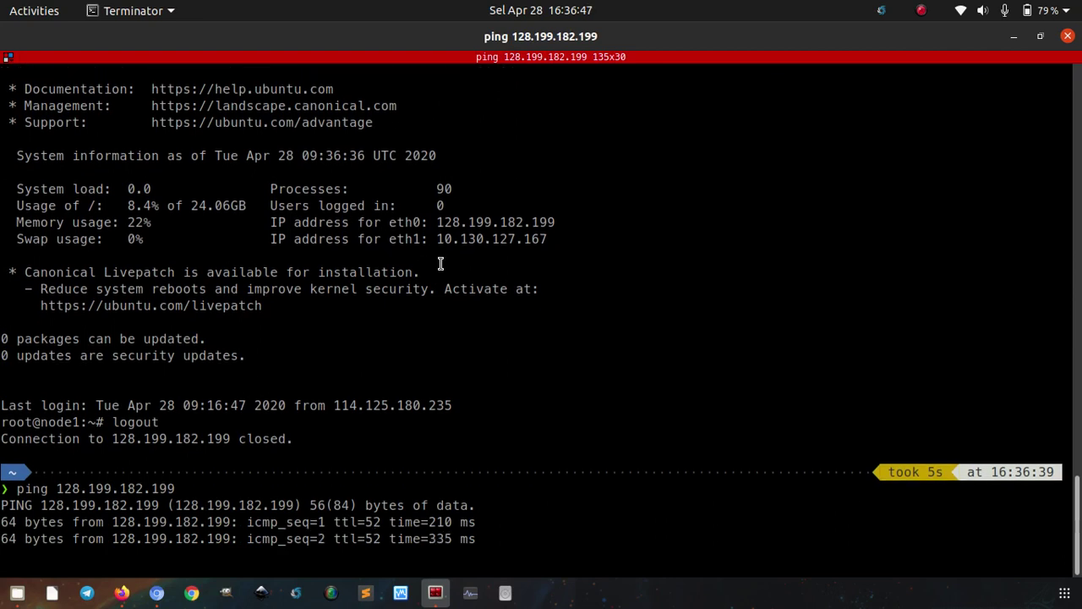
pyautogui.hotkey('ctrl', 'c')
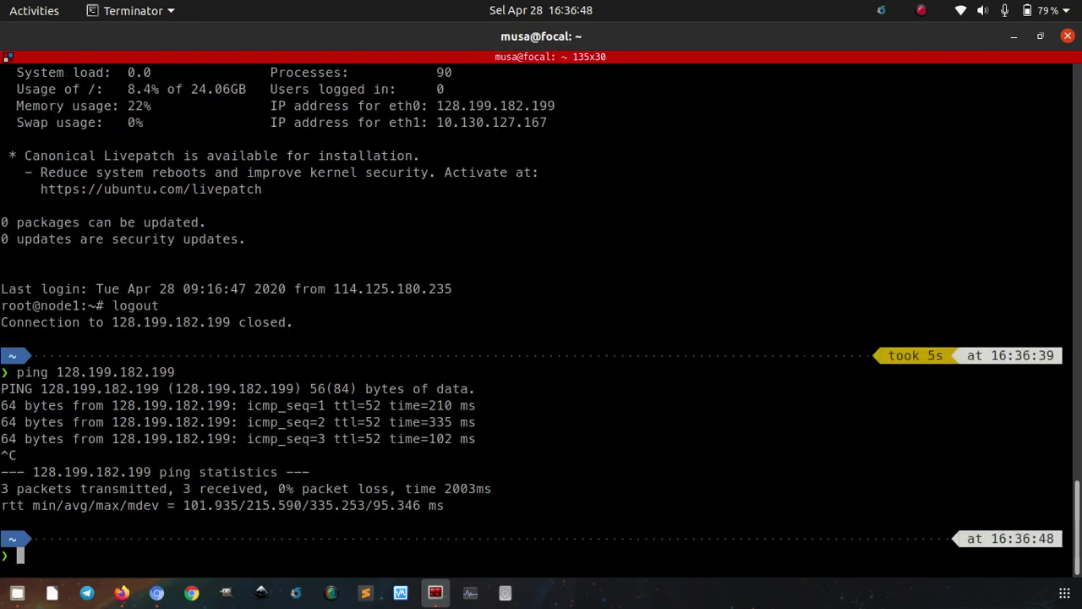
# Step: Switch back to Firefox and start creating a new cloud firewall in DigitalOcean
pyautogui.click(122, 594)
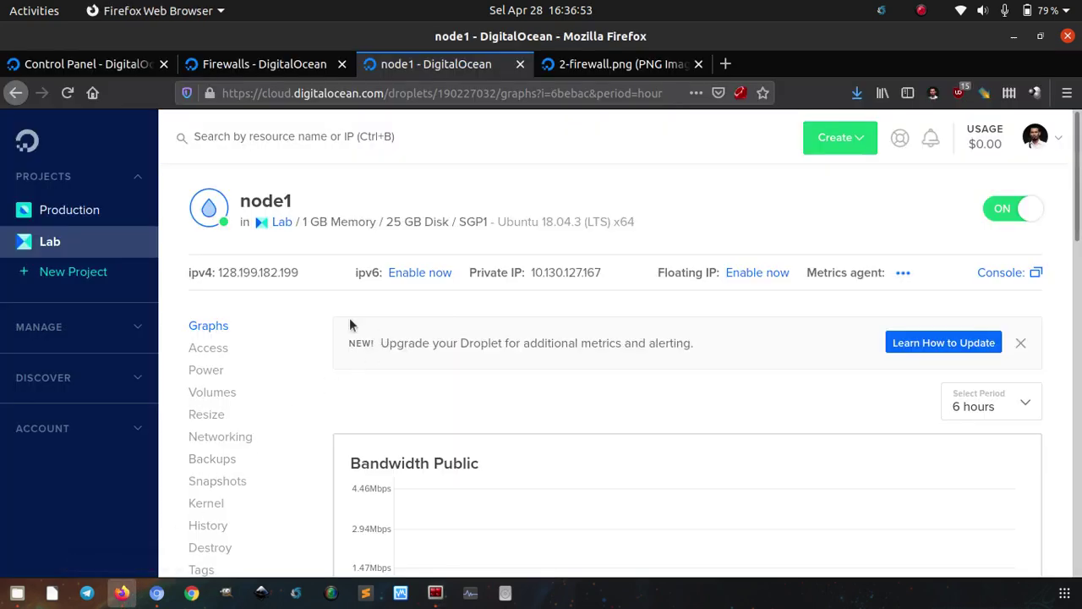
pyautogui.scroll(-1, 337, 379)
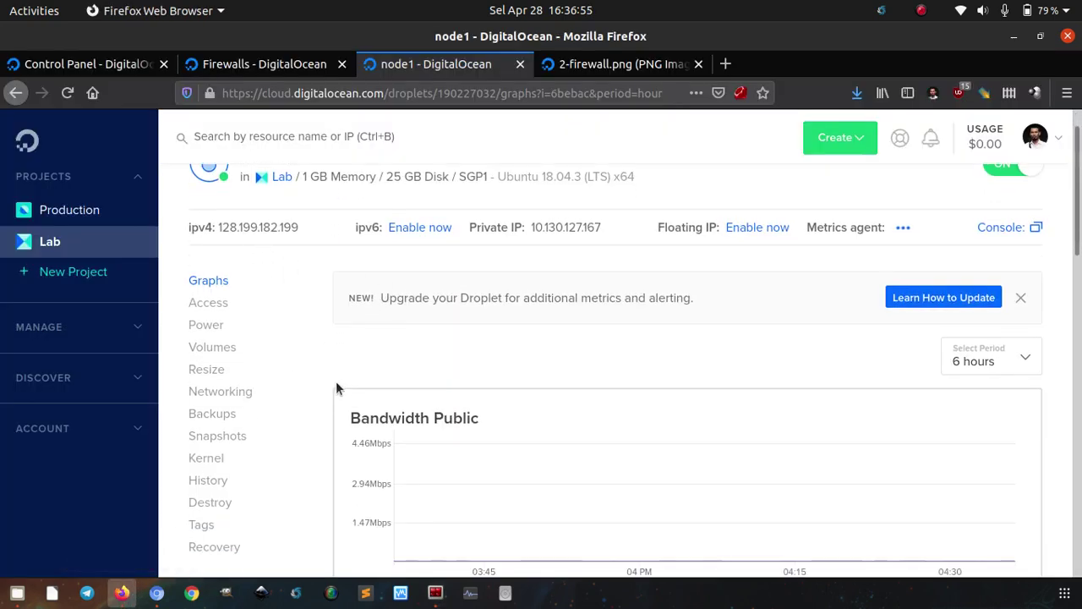
pyautogui.scroll(1, 718, 248)
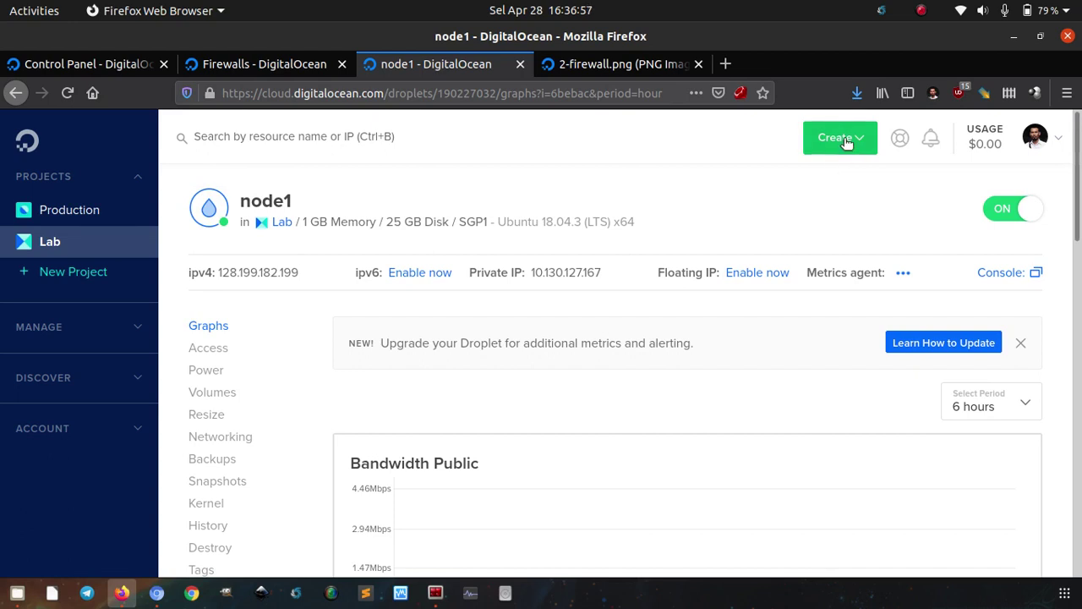
pyautogui.click(846, 142)
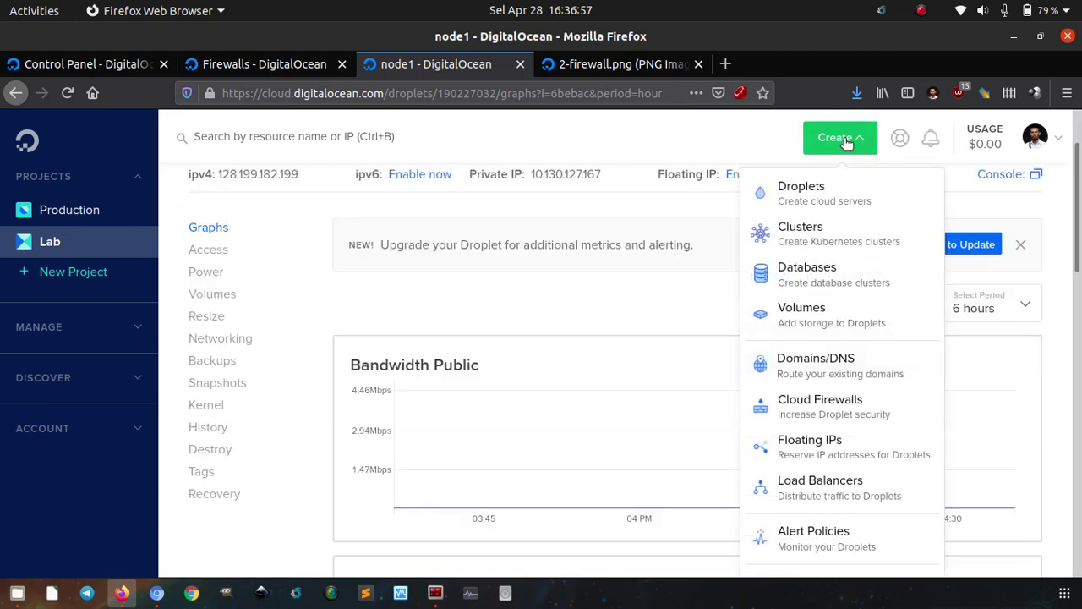
pyautogui.click(810, 403)
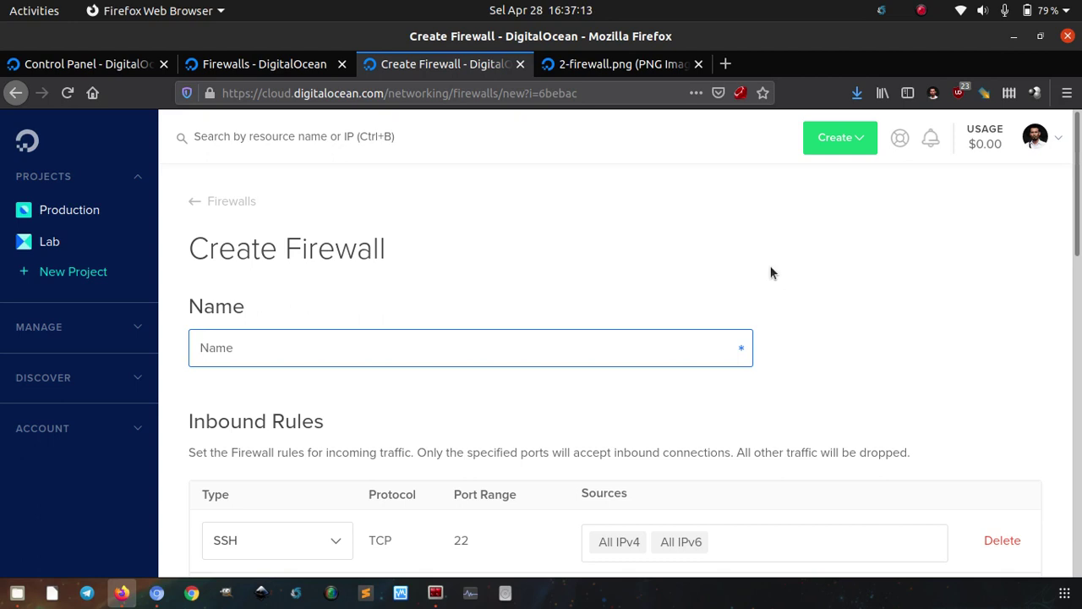
# Step: Name the new firewall fw-webserver
pyautogui.scroll(-2, 674, 285)
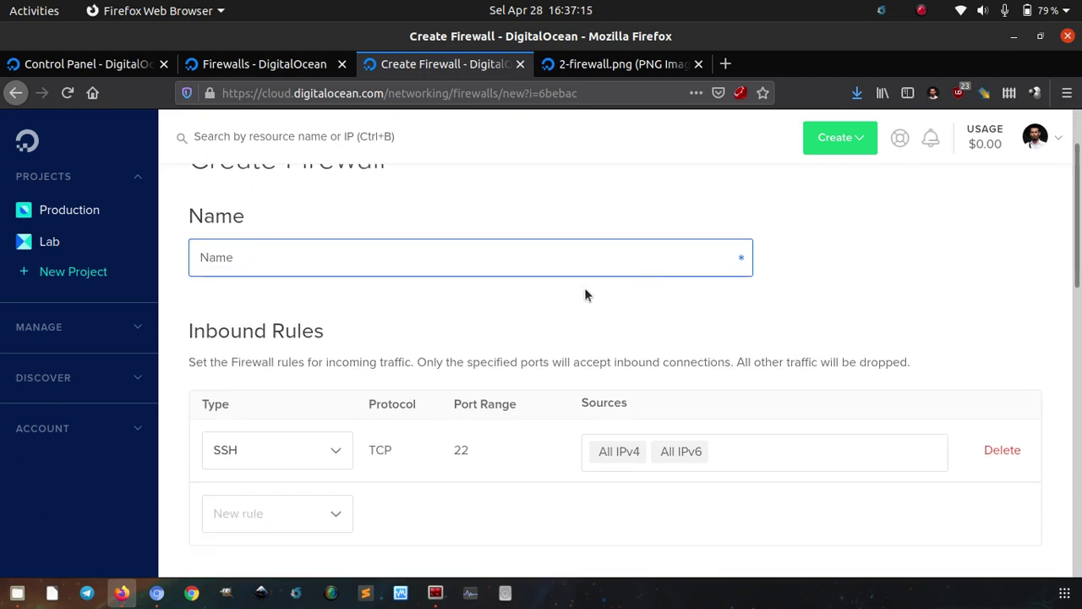
pyautogui.write('fw')
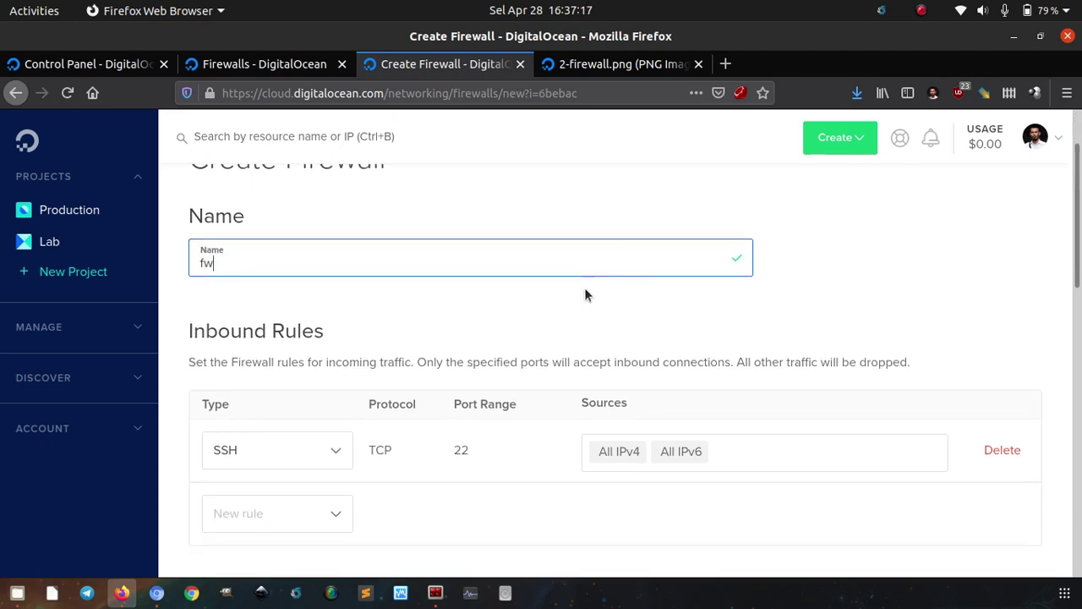
pyautogui.write('-')
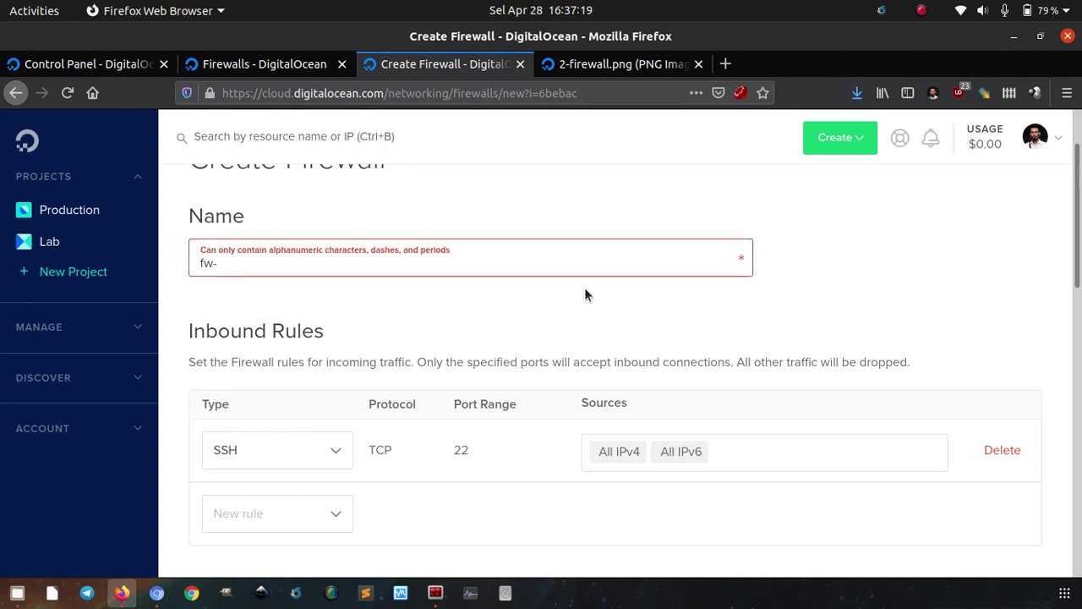
pyautogui.write('webserv')
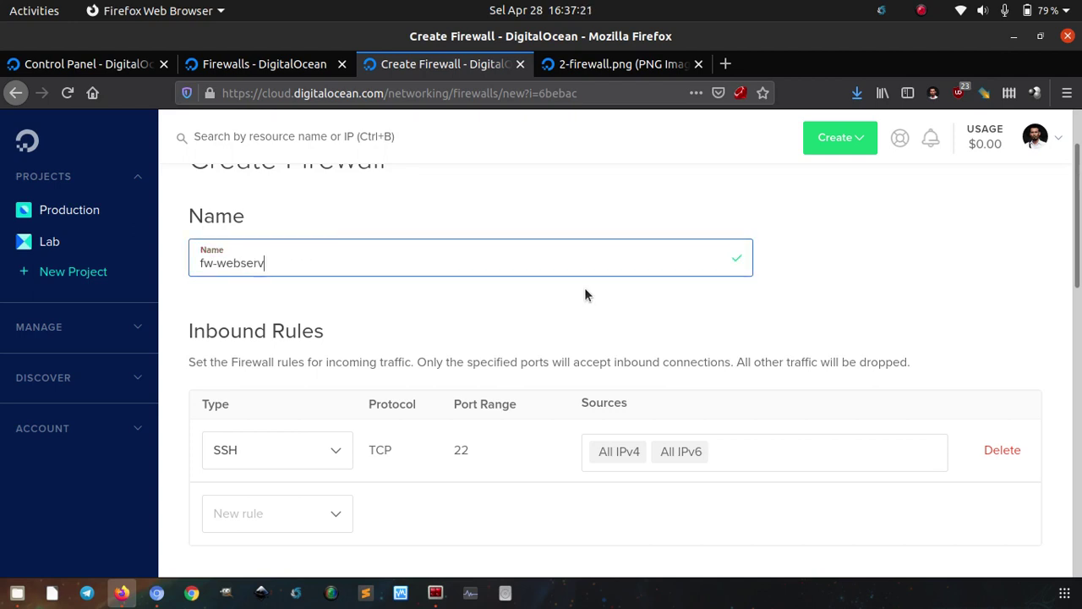
pyautogui.click(597, 301)
# Step: Examine the default inbound and outbound rules, the available inbound rule types, and the note about dropped traffic
pyautogui.scroll(-3, 601, 295)
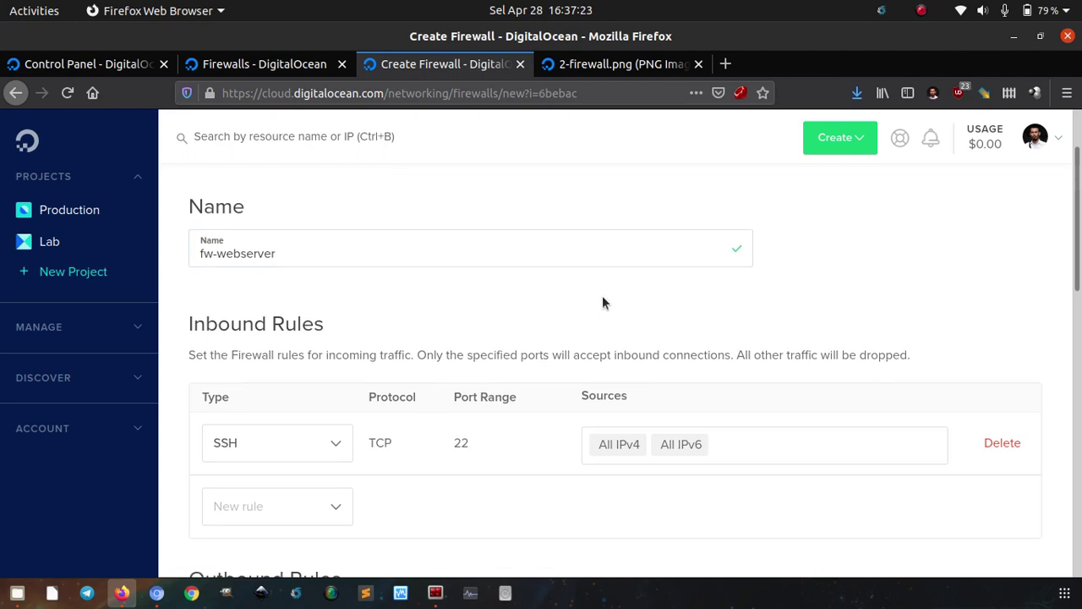
pyautogui.scroll(1, 332, 281)
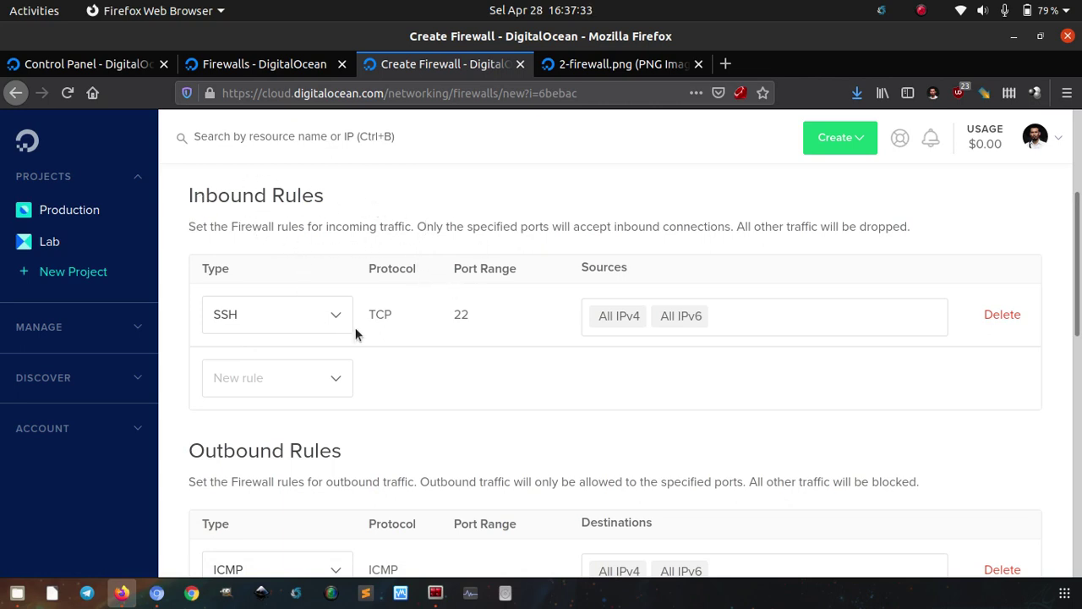
pyautogui.scroll(-4, 355, 333)
pyautogui.scroll(-1, 365, 359)
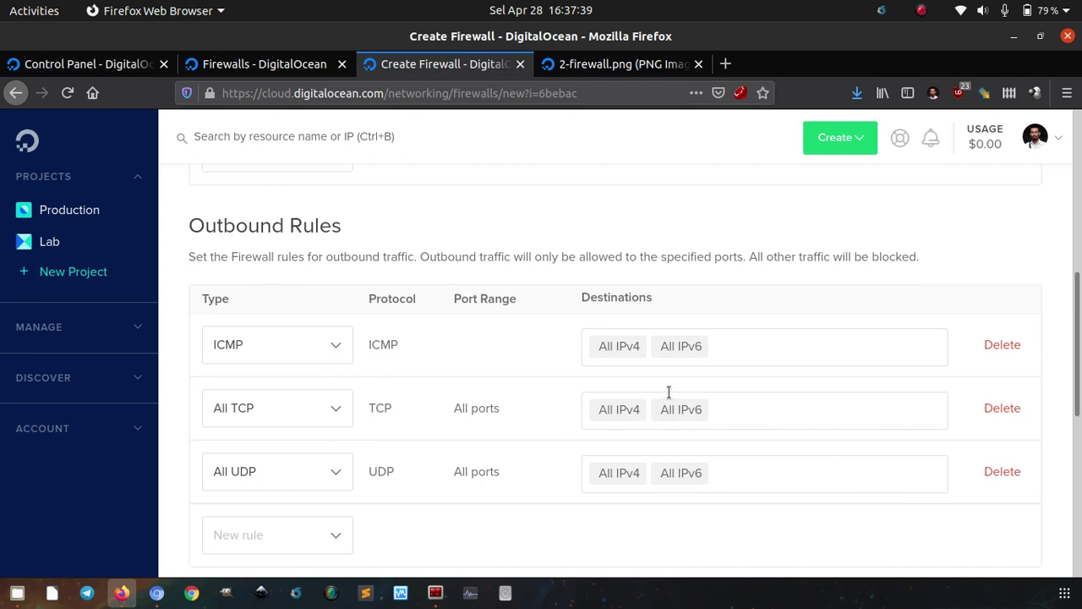
pyautogui.scroll(7, 667, 394)
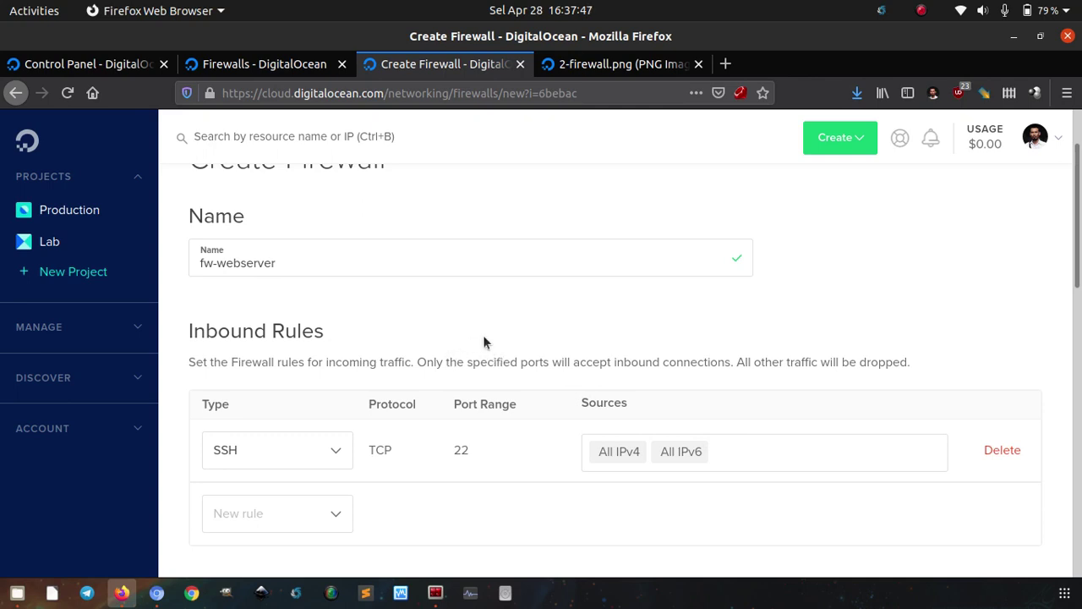
pyautogui.scroll(-2, 483, 341)
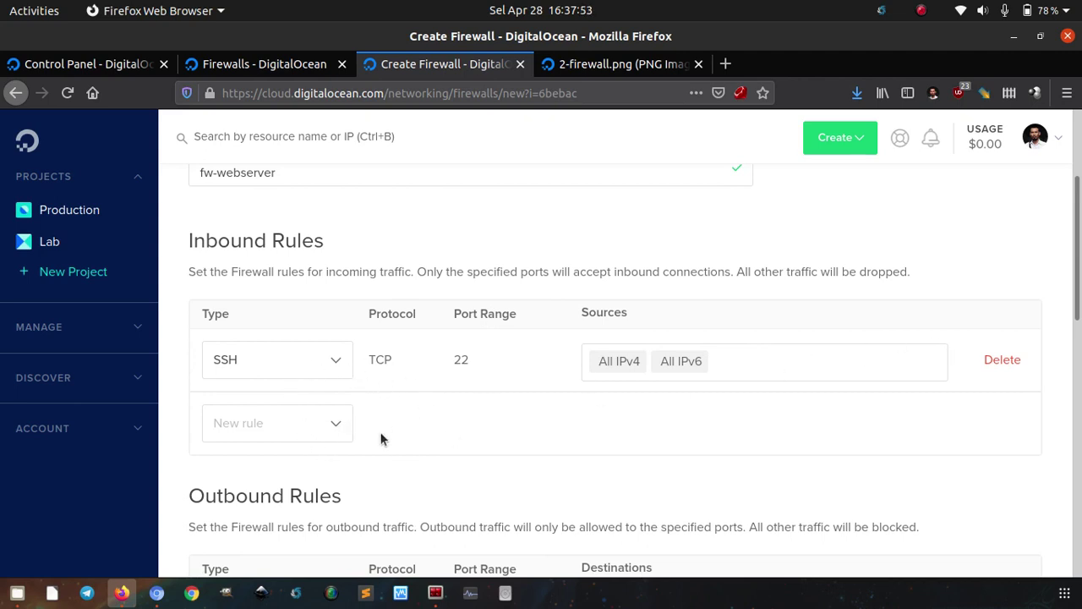
pyautogui.click(343, 425)
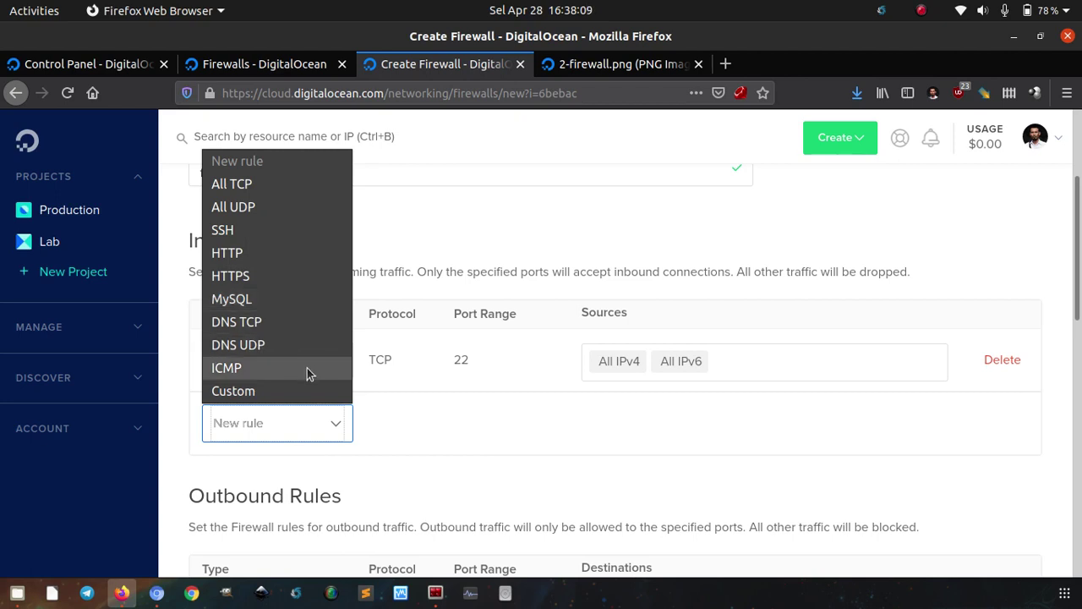
pyautogui.click(391, 411)
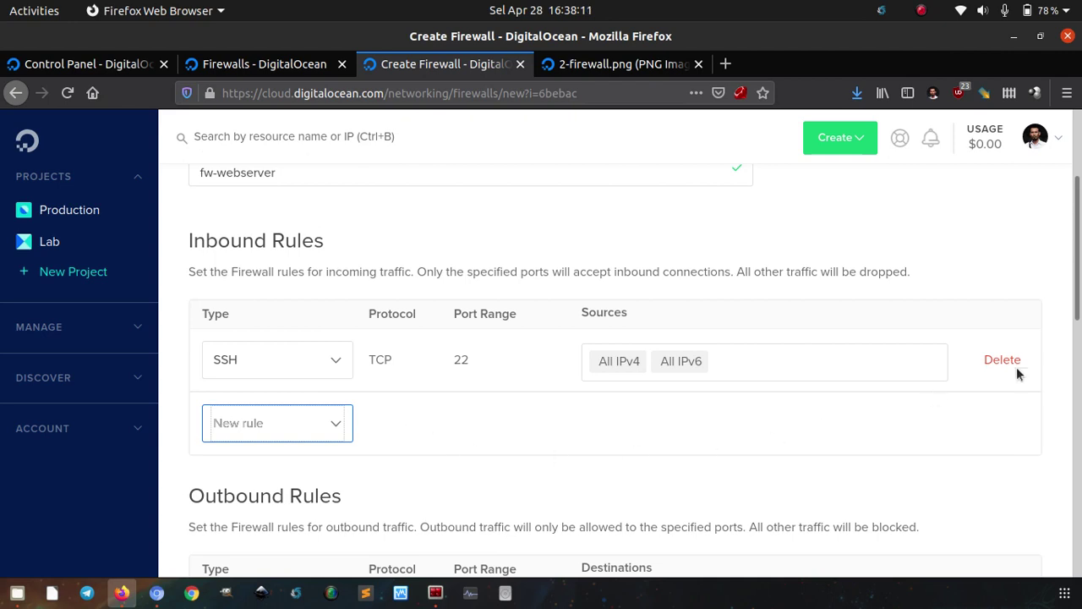
pyautogui.scroll(-1, 677, 363)
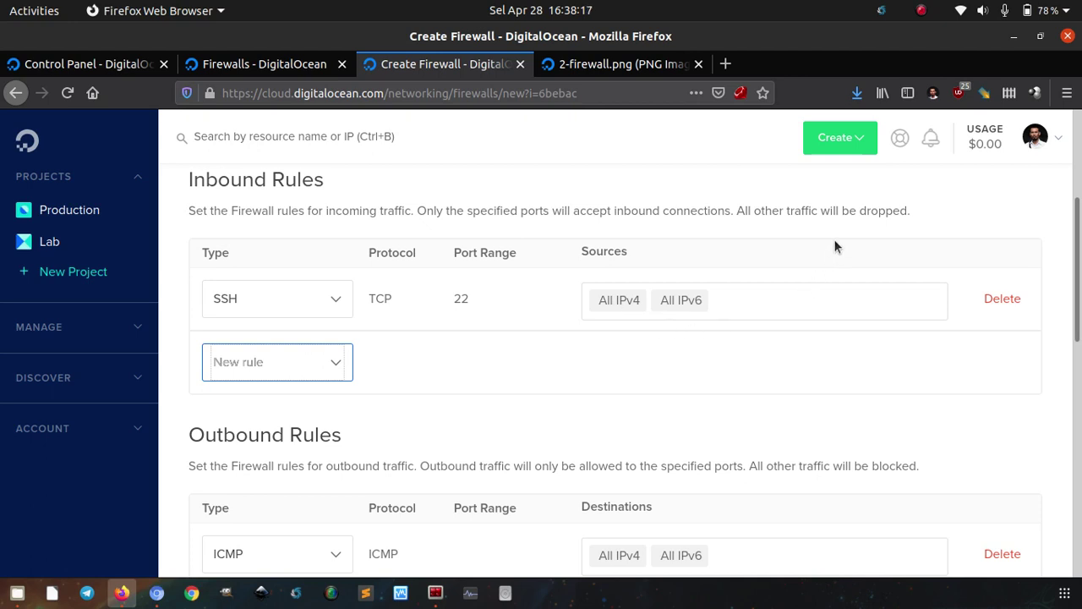
pyautogui.moveTo(744, 210); pyautogui.dragTo(908, 210)
pyautogui.click(907, 209)
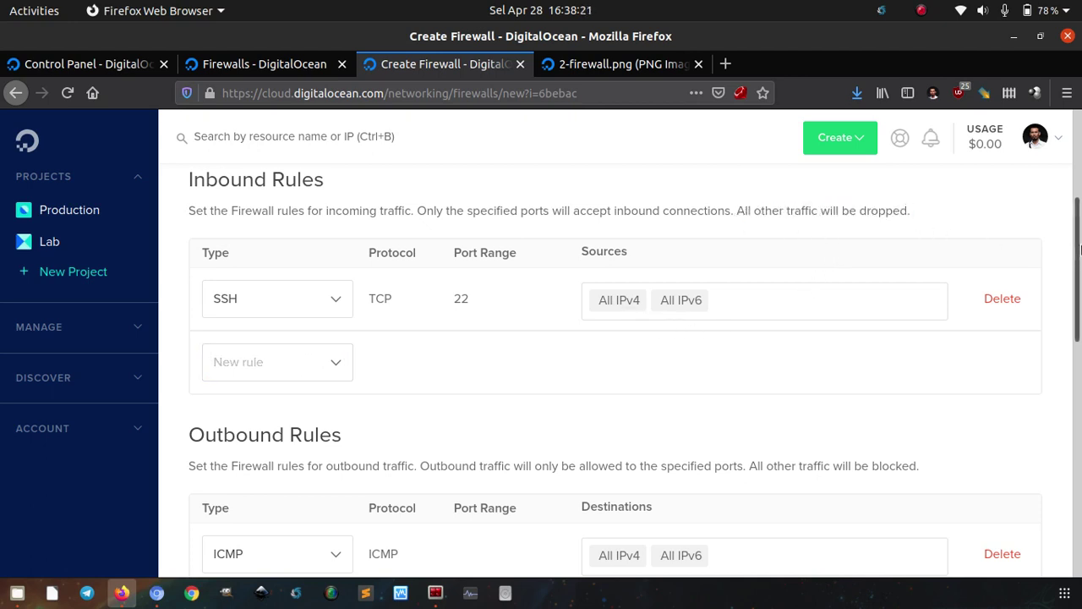
# Step: Apply the new firewall to the node1 droplet and create it with its default rules
pyautogui.moveTo(1079, 253); pyautogui.dragTo(1080, 469)
pyautogui.click(432, 277)
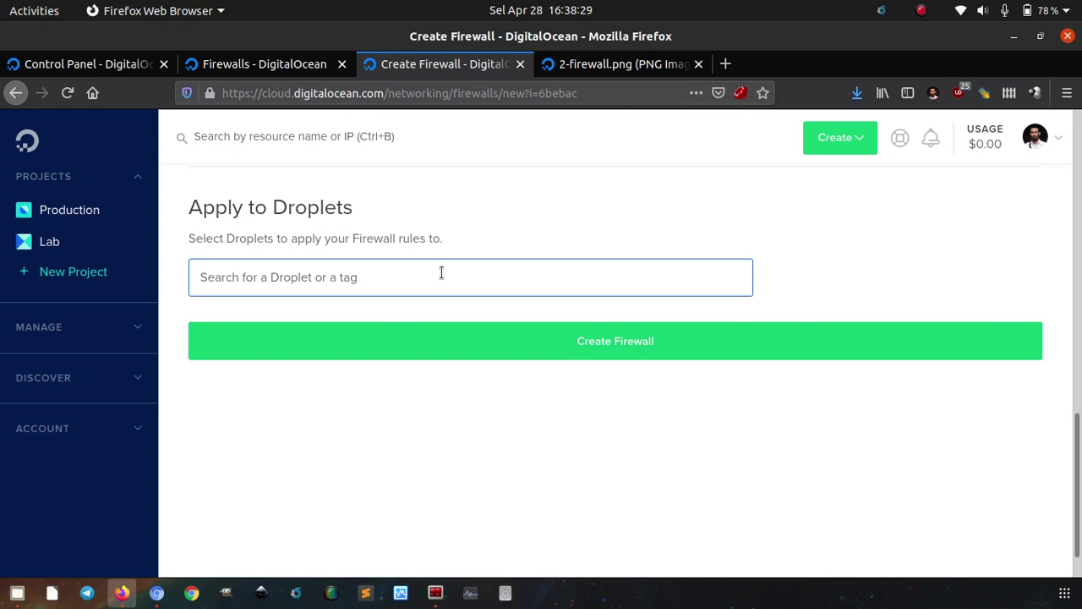
pyautogui.write('node1')
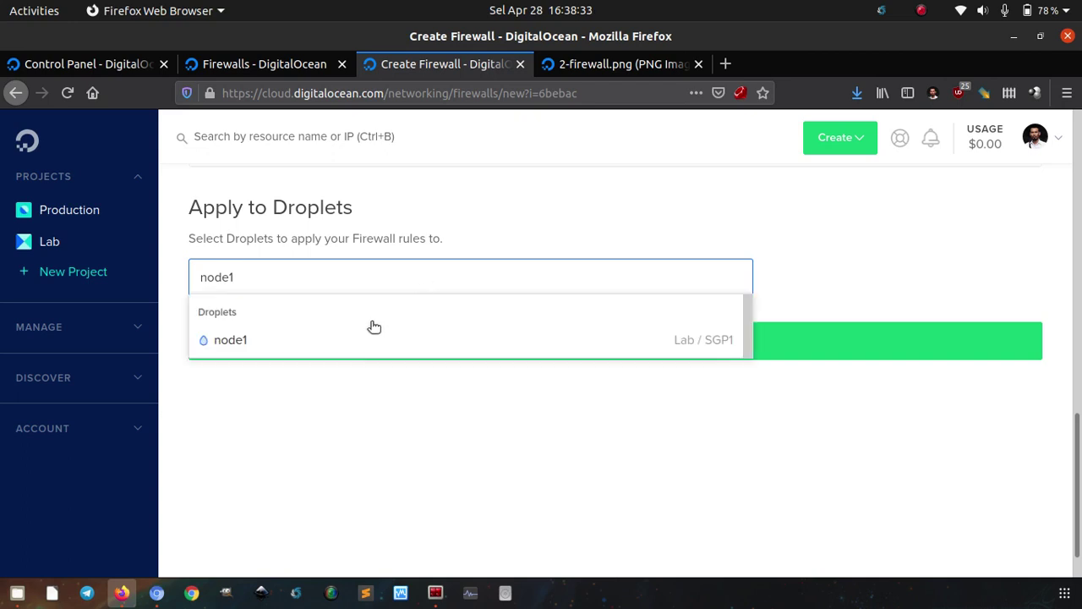
pyautogui.click(346, 341)
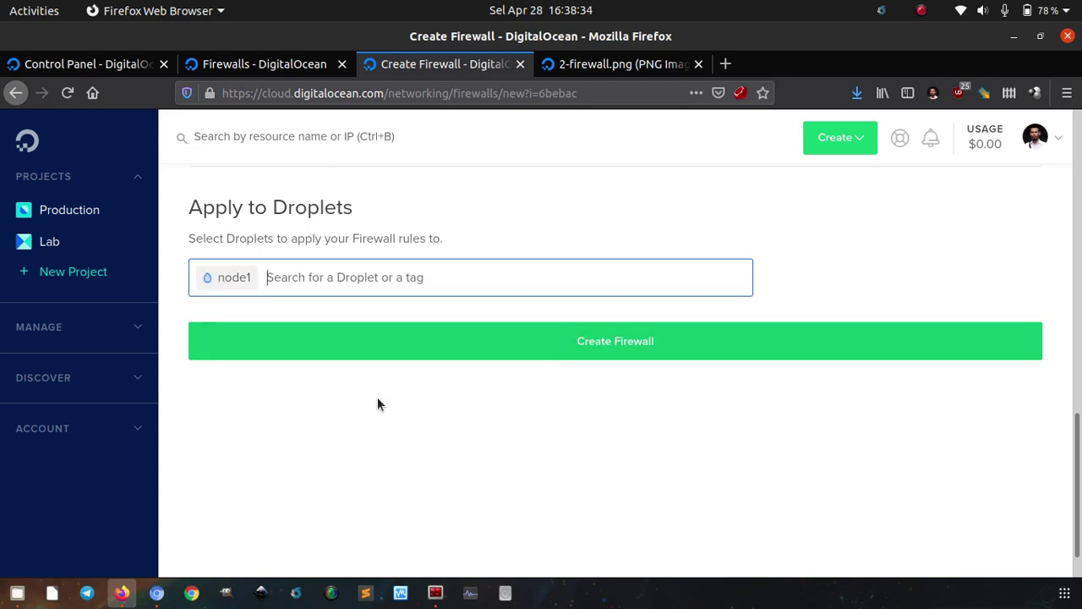
pyautogui.click(434, 351)
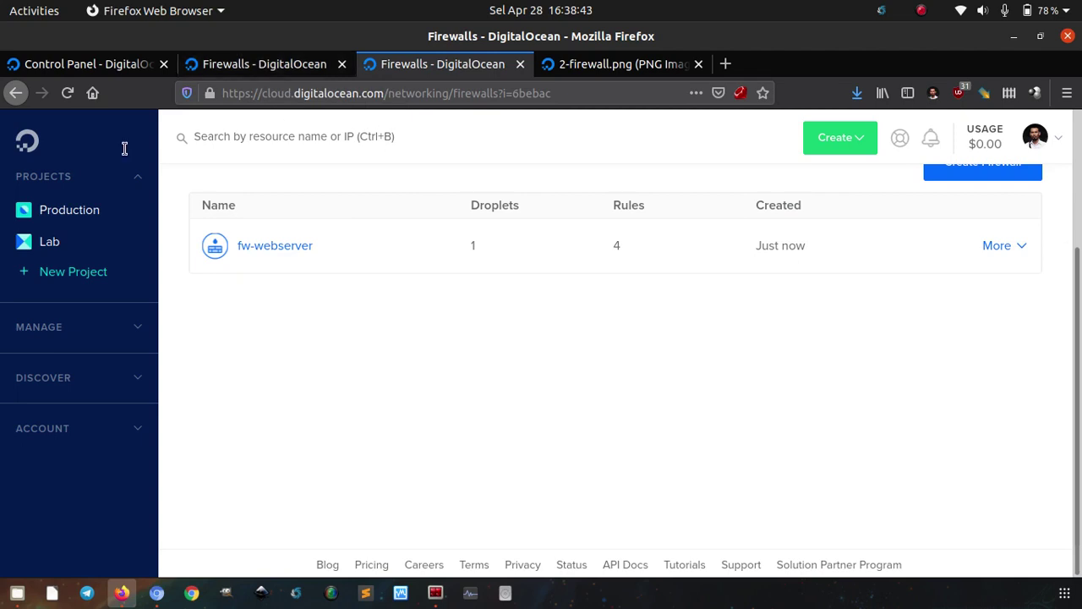
# Step: Open node1 in the Lab project and examine the inbound and outbound firewall rules in its networking details
pyautogui.click(48, 244)
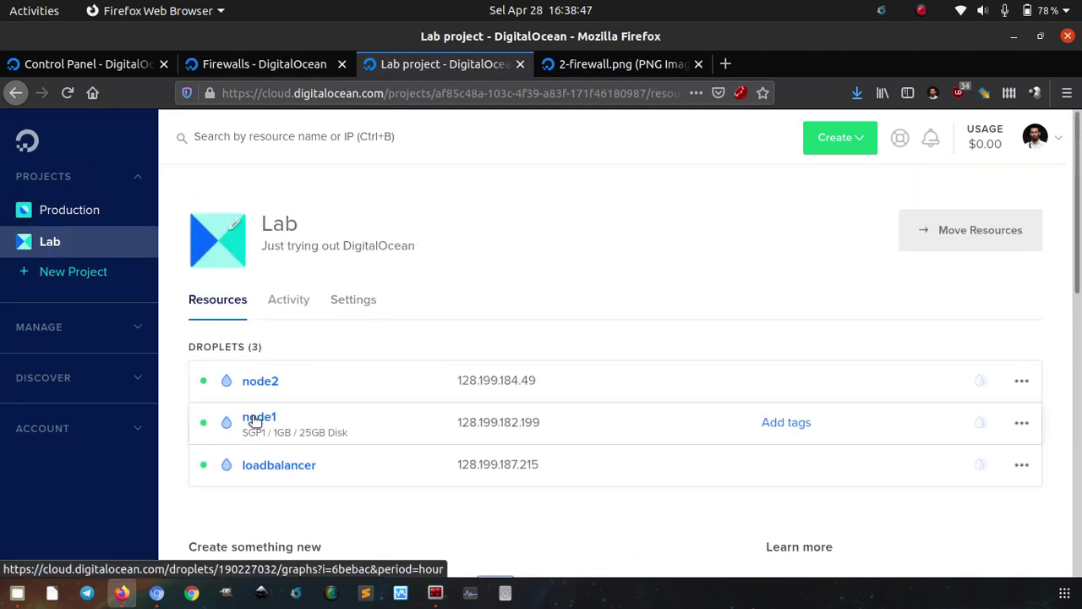
pyautogui.click(271, 417)
pyautogui.scroll(-1, 382, 360)
pyautogui.scroll(-1, 382, 360)
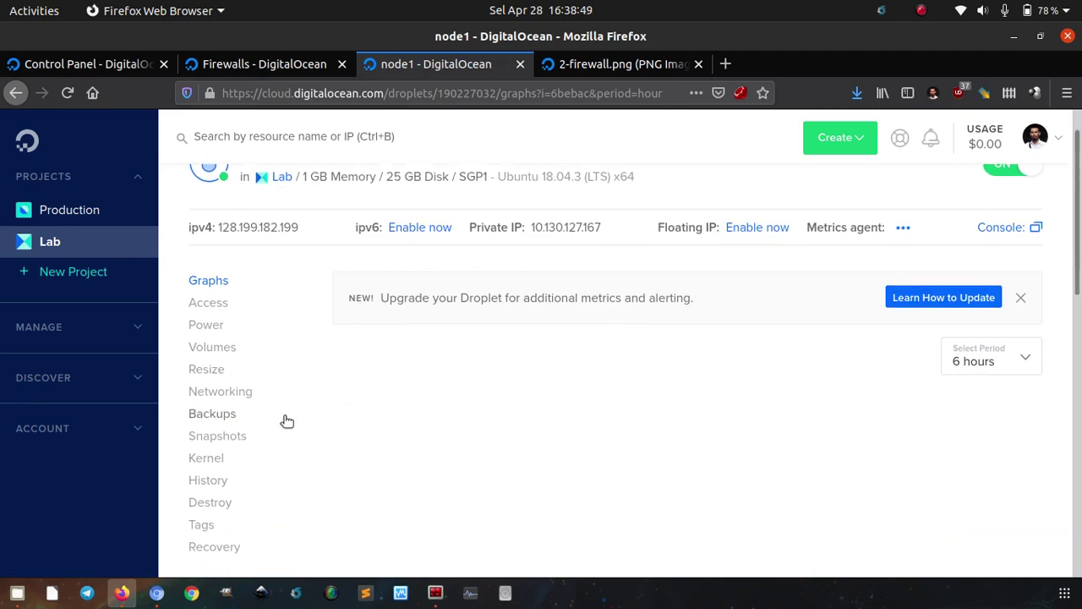
pyautogui.click(242, 392)
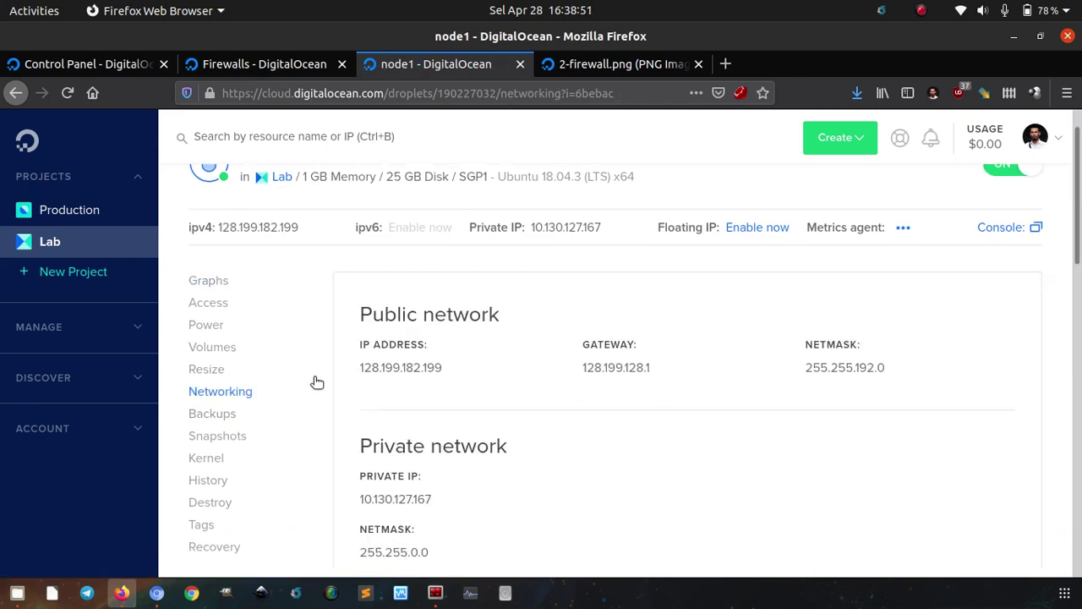
pyautogui.scroll(-6, 584, 292)
pyautogui.scroll(-1, 591, 297)
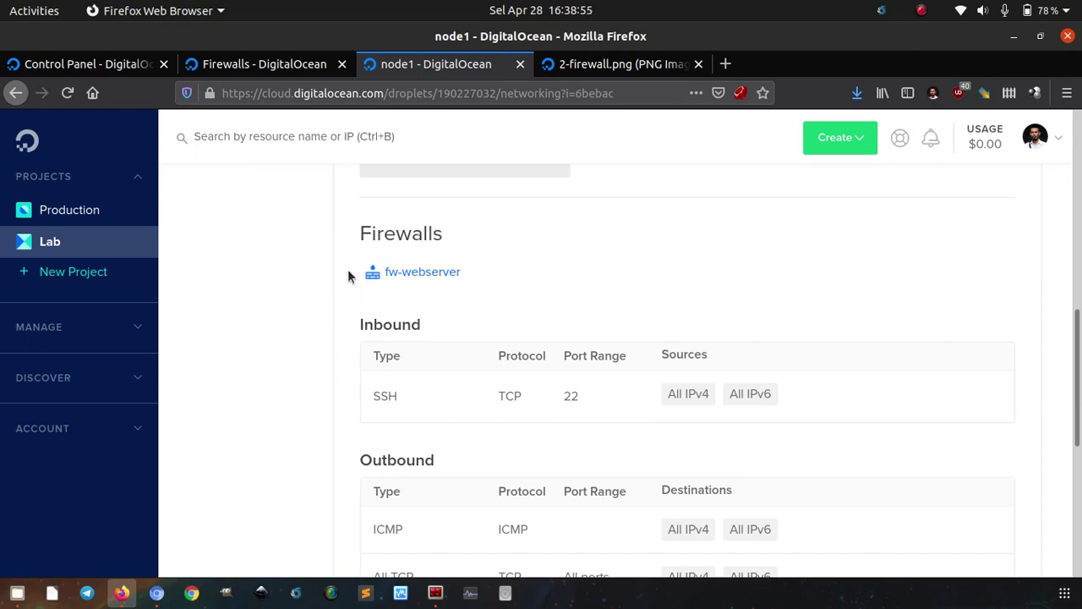
pyautogui.scroll(-3, 388, 294)
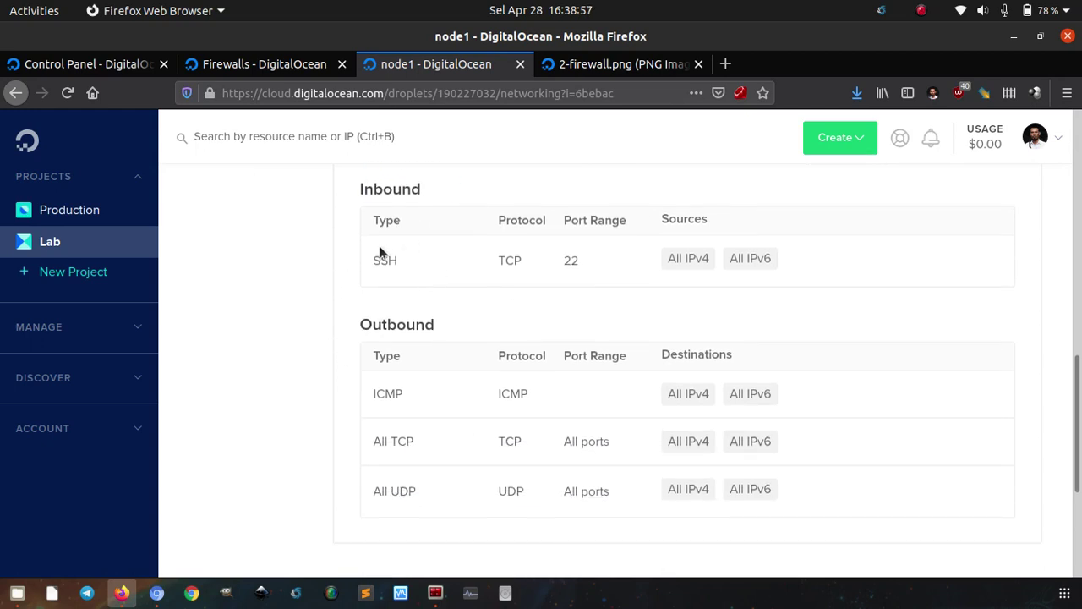
pyautogui.scroll(1, 457, 302)
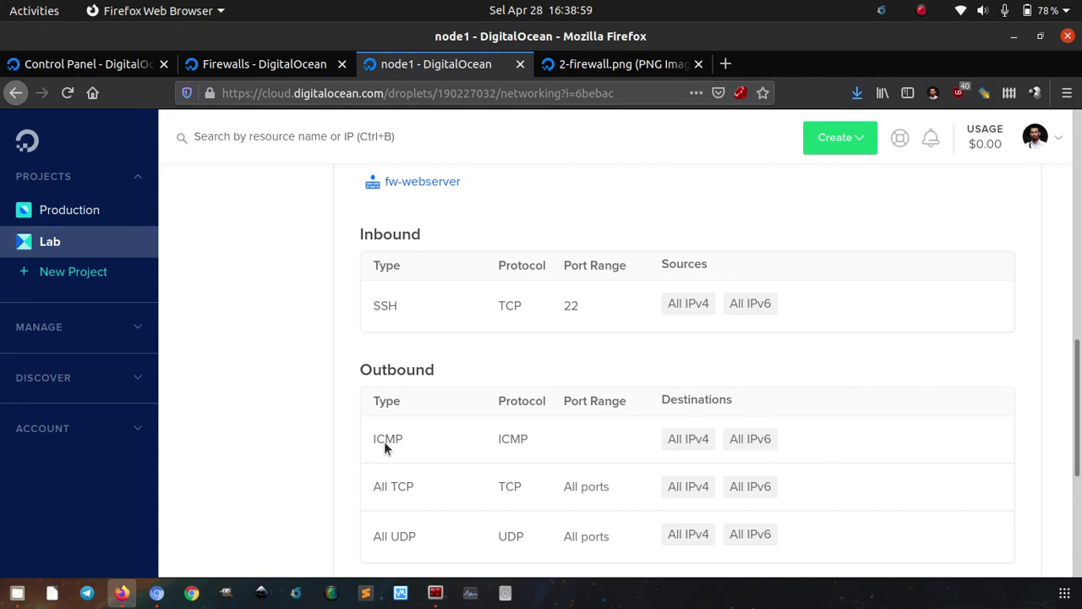
# Step: Switch to Terminator and start pinging 128.199.182.199 again, leaving the ping running
pyautogui.click(435, 590)
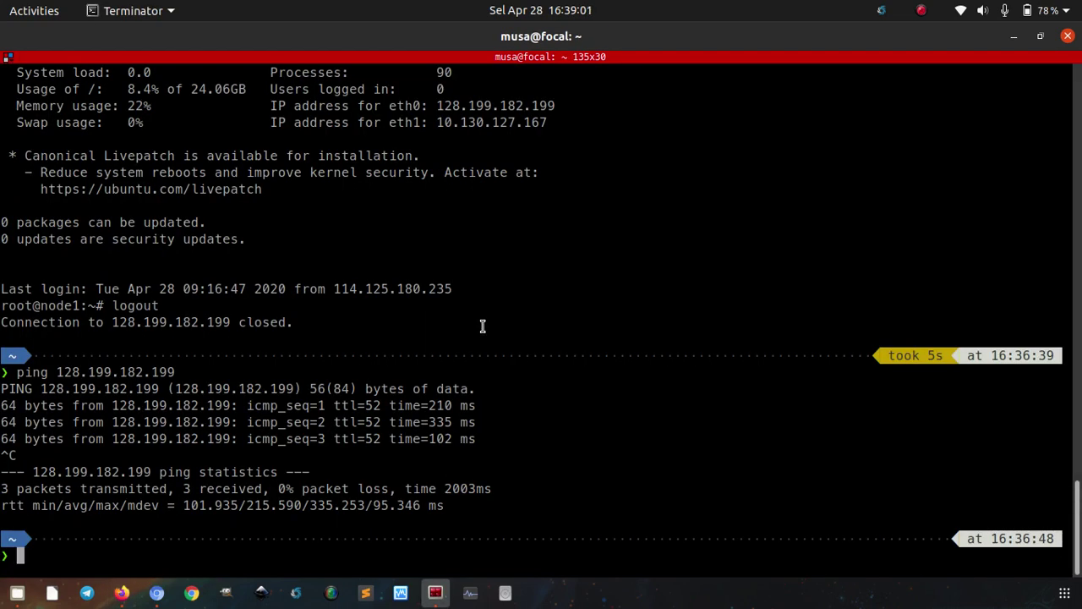
pyautogui.press('Up')
pyautogui.press('Return')
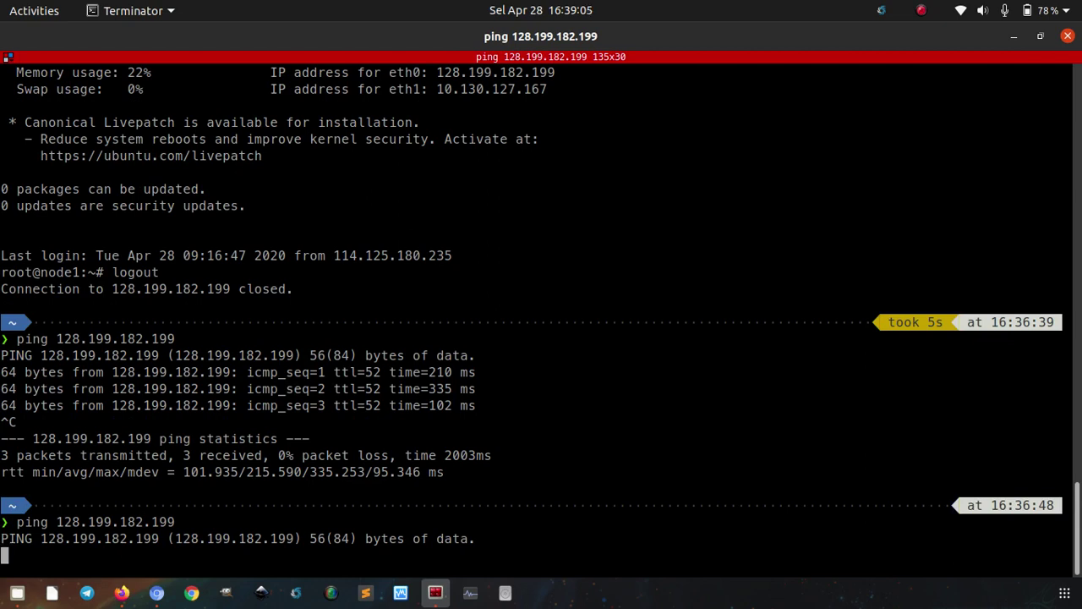
# Step: Split the terminal horizontally and test SSH access to node1 in the new pane, logging out after connecting
pyautogui.rightClick(479, 240)
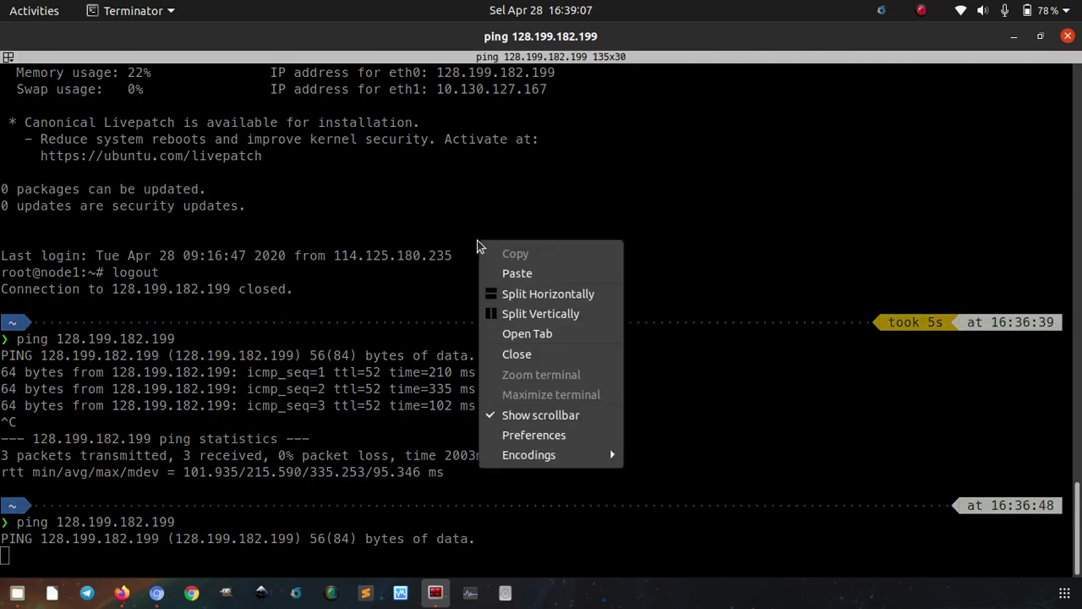
pyautogui.click(507, 293)
pyautogui.write('ssh node1')
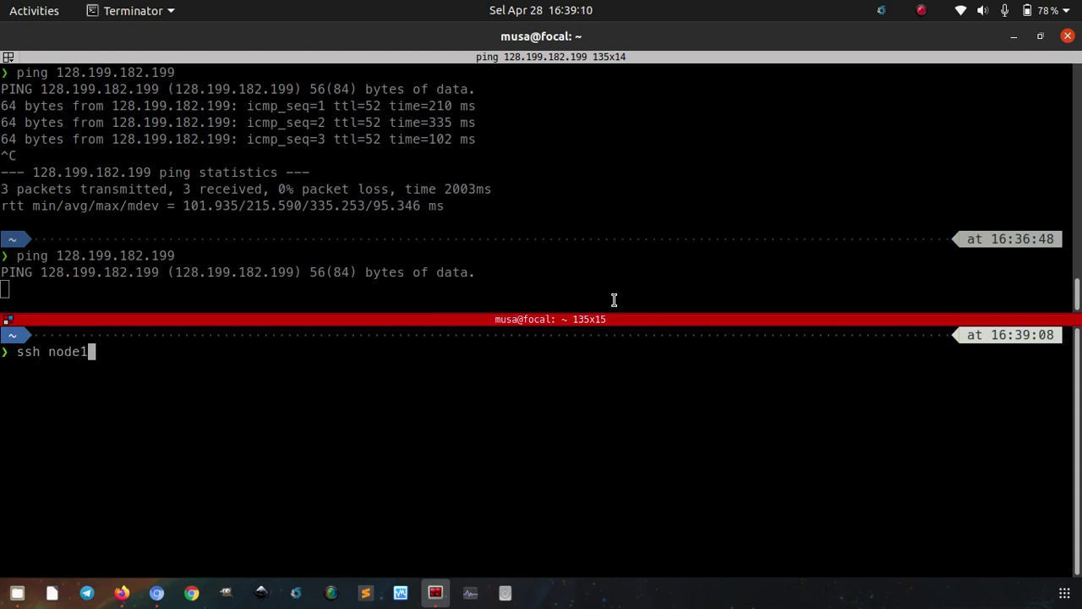
pyautogui.press('Return')
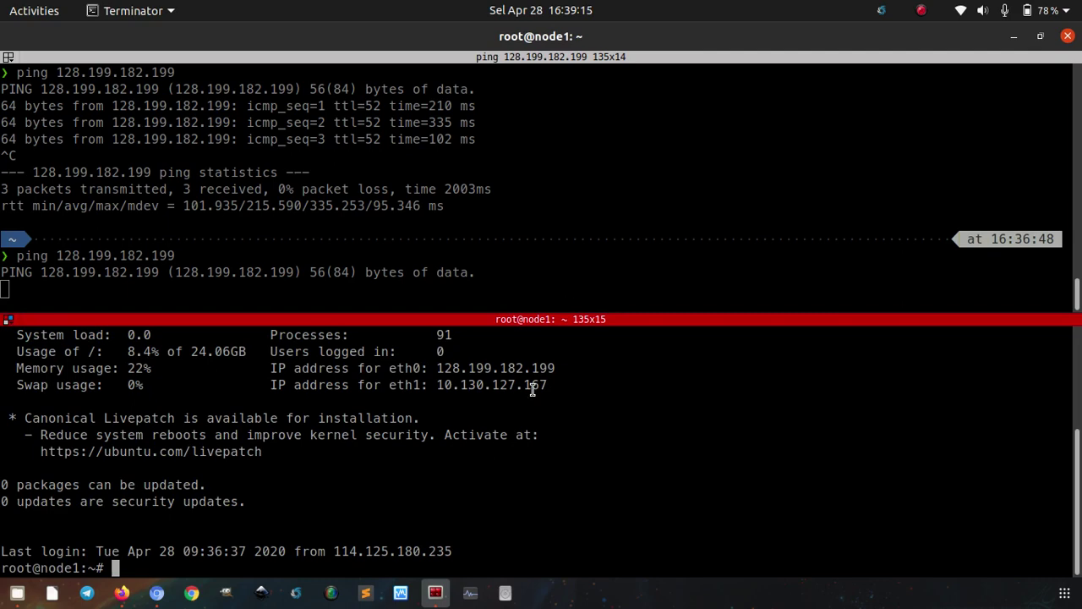
pyautogui.hotkey('ctrl', 'd')
# Step: Switch to Chromium and test HTTP access by loading 128.199.182.199 in a new incognito window
pyautogui.click(157, 592)
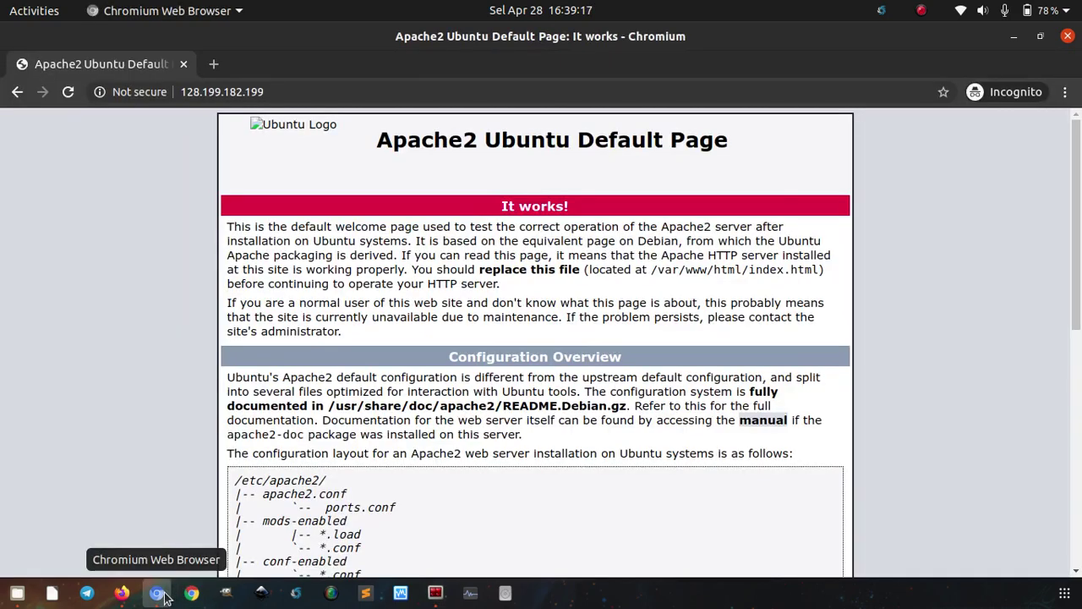
pyautogui.rightClick(157, 592)
pyautogui.click(155, 557)
pyautogui.rightClick(157, 592)
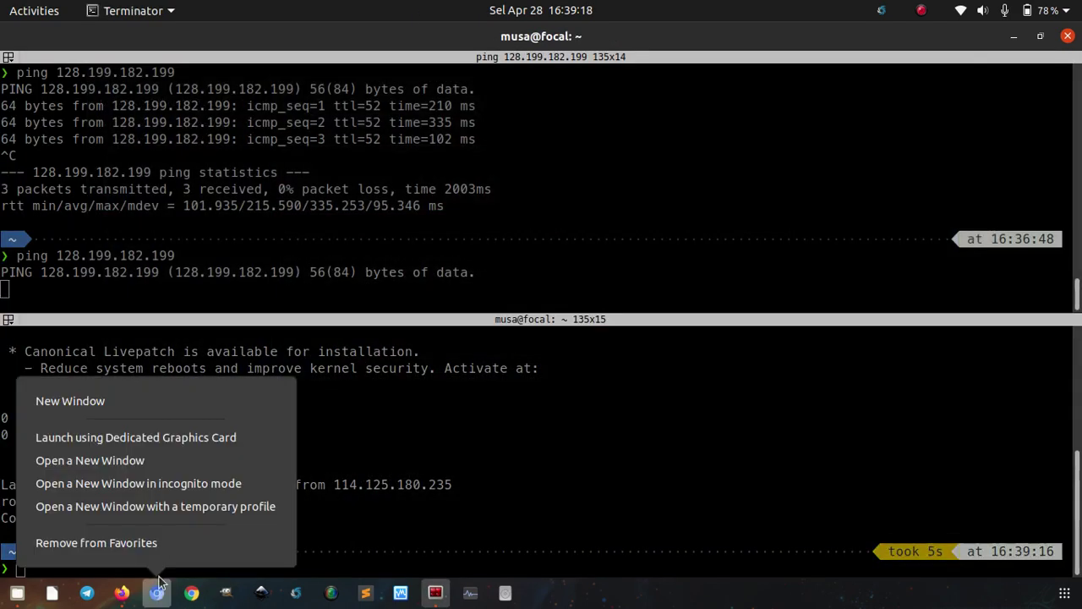
pyautogui.click(186, 488)
pyautogui.write('128.199.182.199')
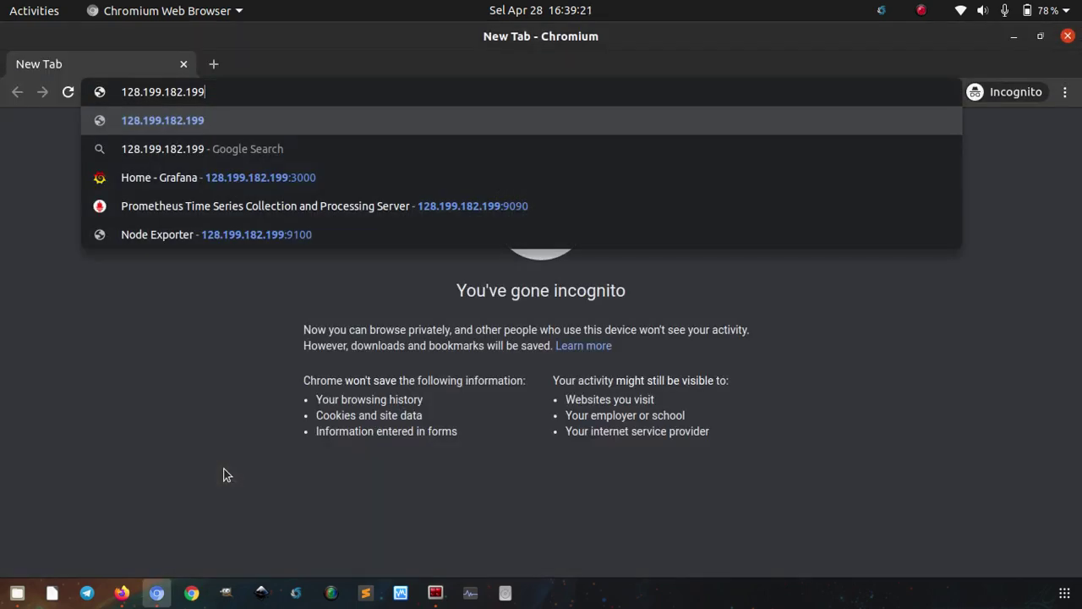
pyautogui.press('Return')
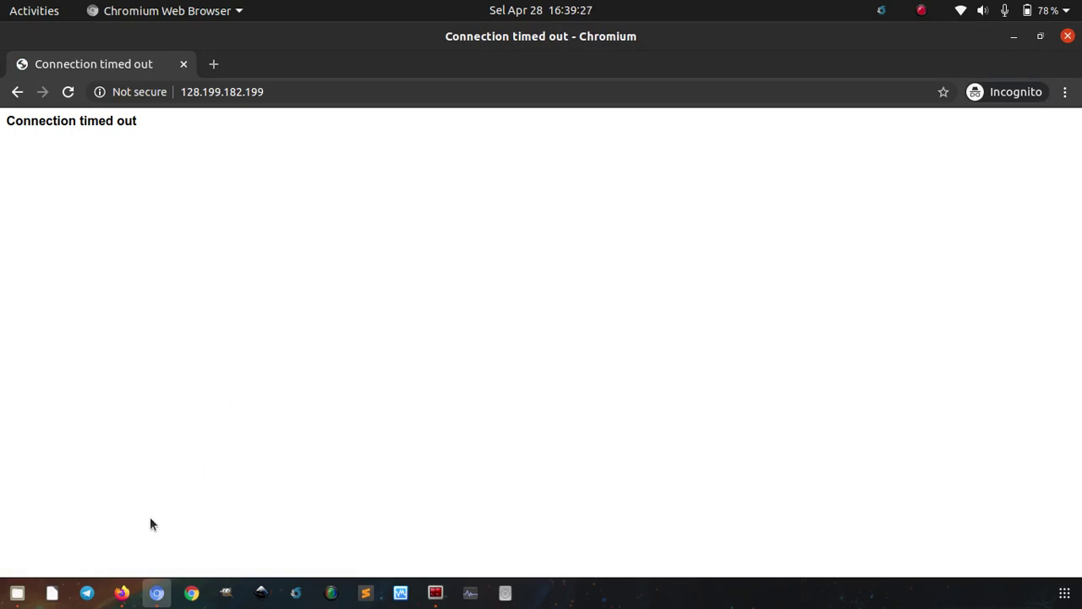
# Step: Switch to Firefox and add an inbound HTTP rule on TCP port 80 for All IPv4 and All IPv6 to fw-webserver
pyautogui.click(122, 592)
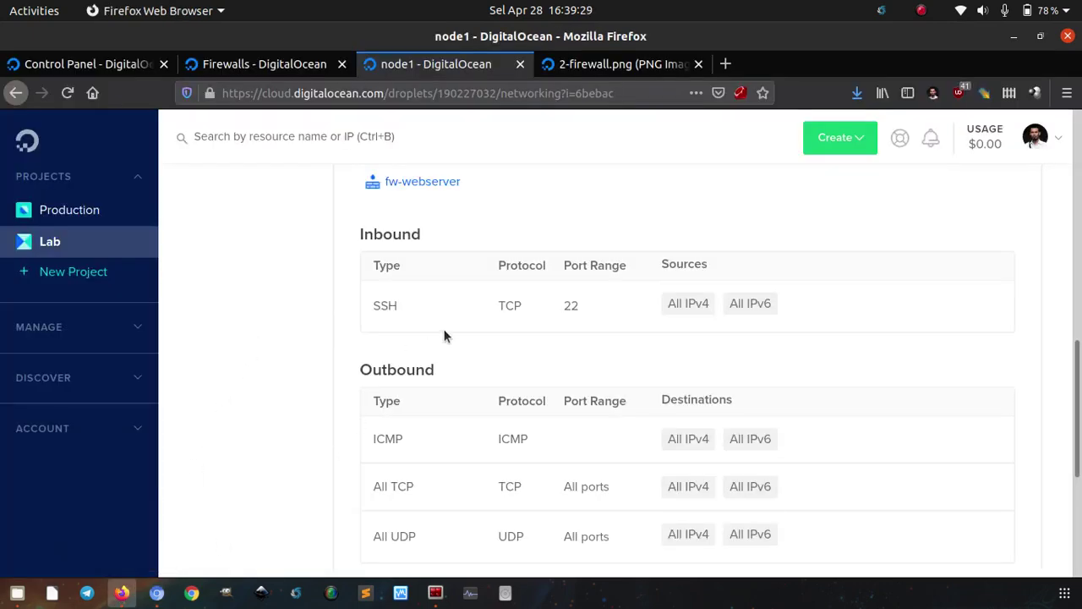
pyautogui.click(432, 181)
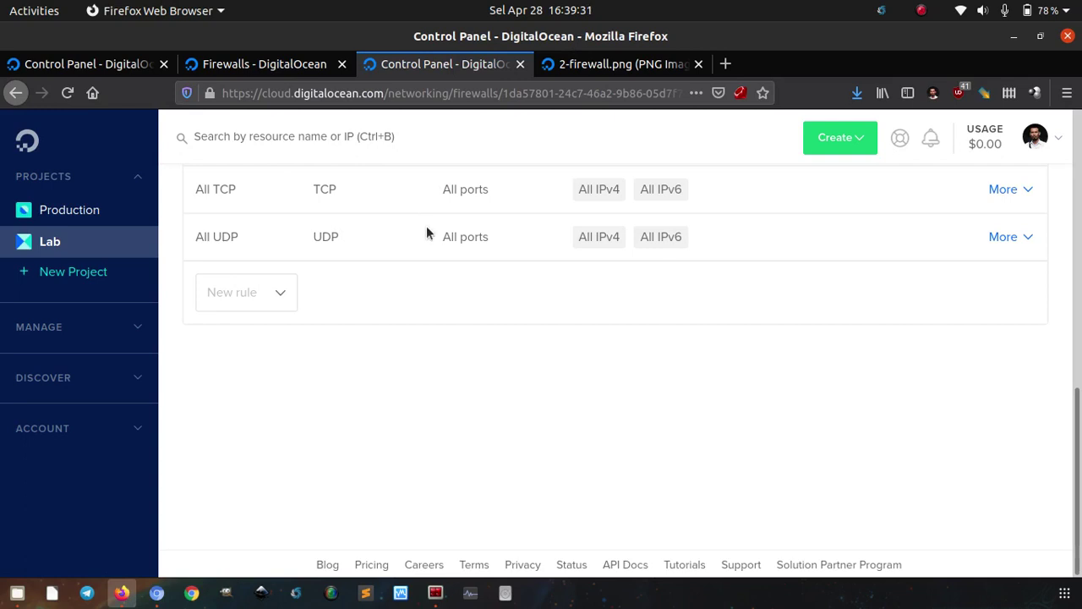
pyautogui.scroll(5, 456, 393)
pyautogui.click(267, 465)
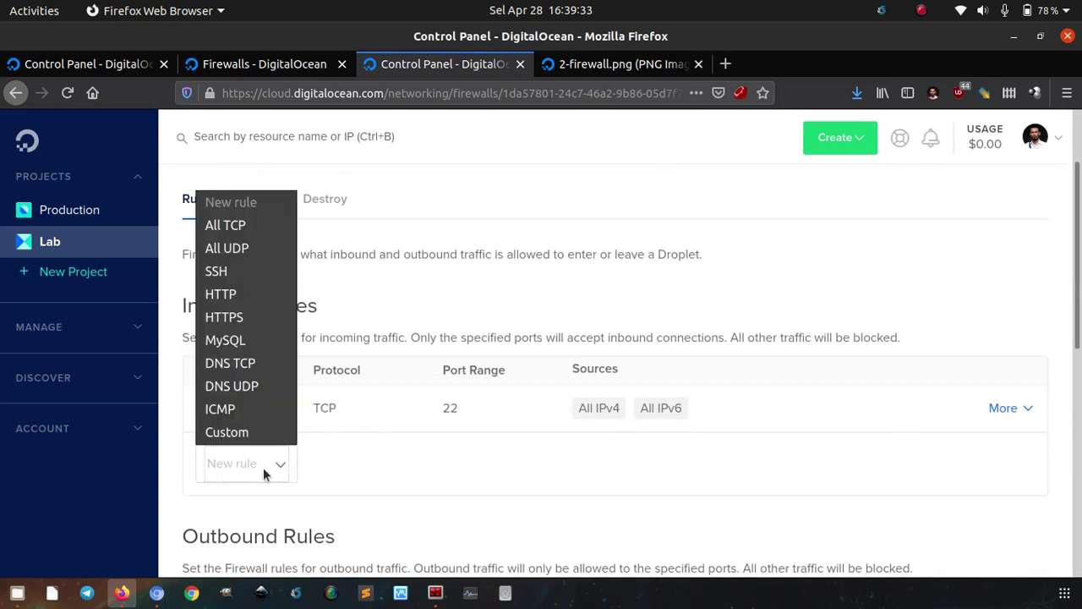
pyautogui.click(257, 296)
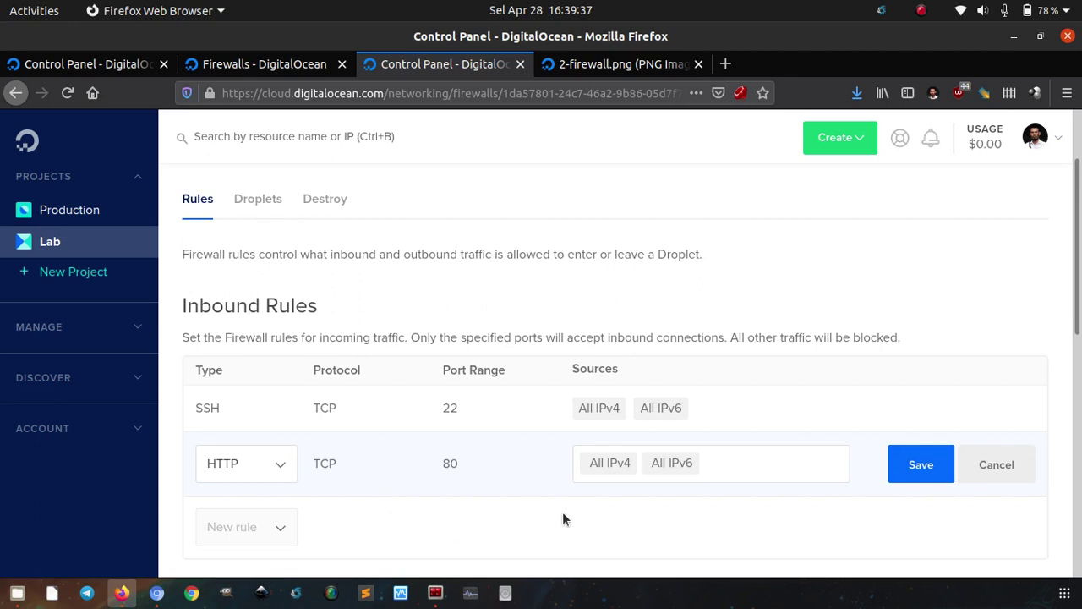
pyautogui.click(918, 469)
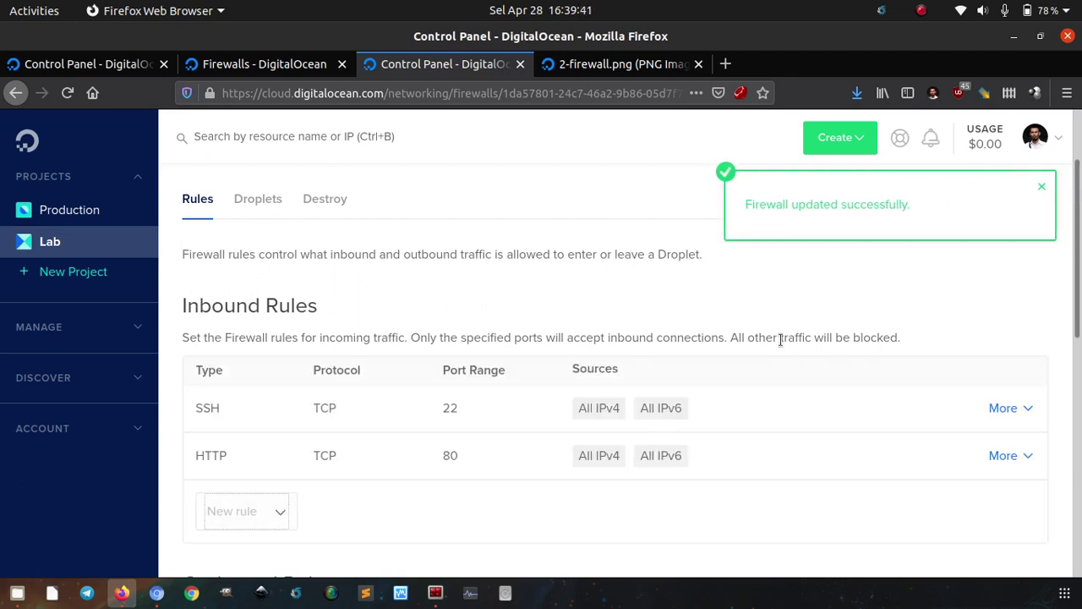
pyautogui.scroll(-1, 760, 346)
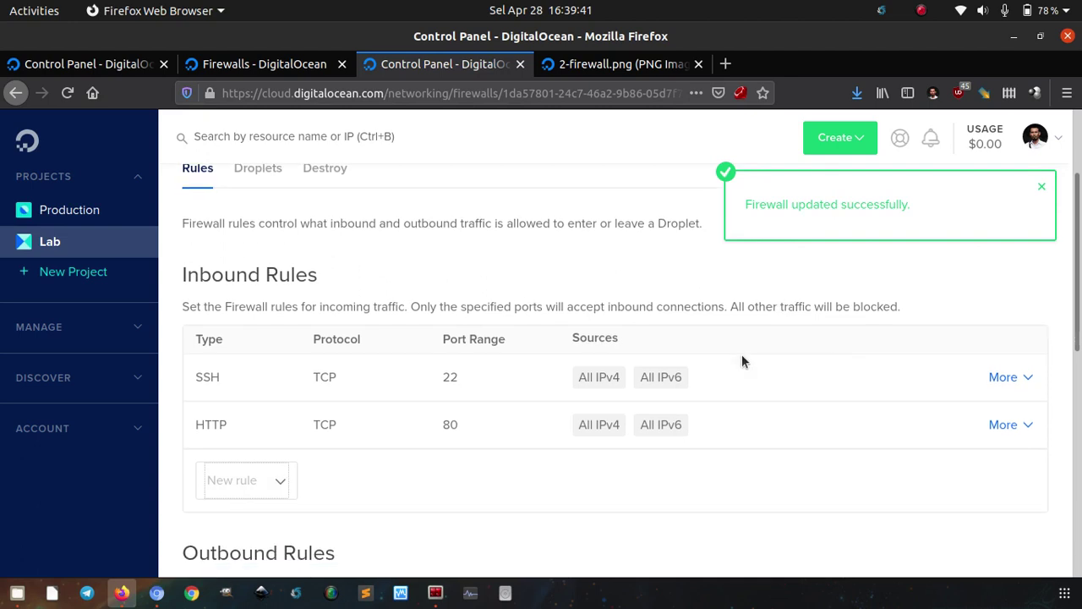
# Step: Switch to Chromium and reload the node1 web page to retest HTTP access
pyautogui.click(157, 593)
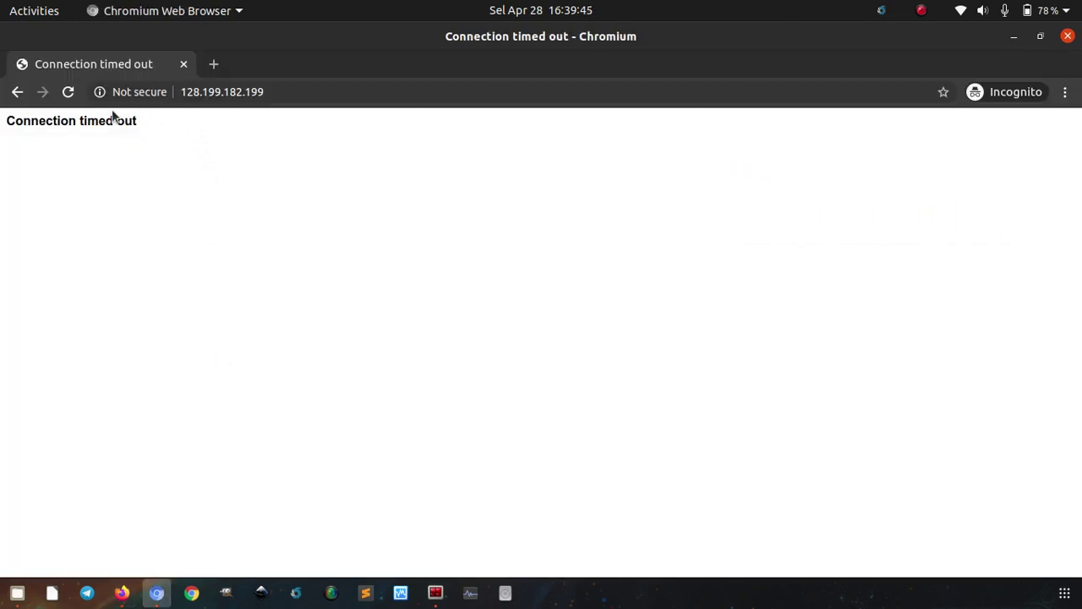
pyautogui.click(66, 94)
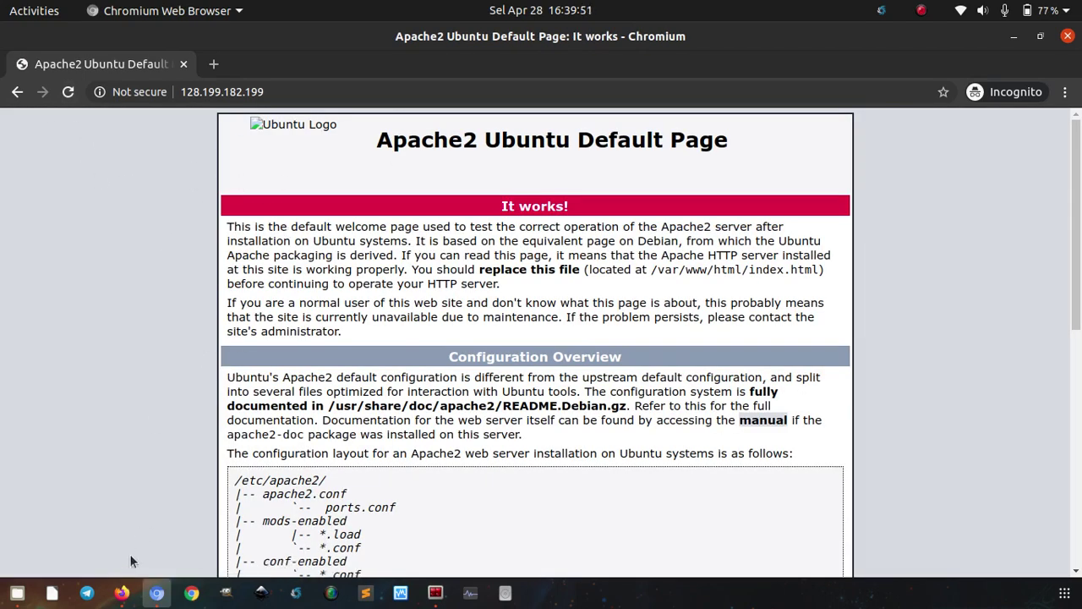
pyautogui.click(66, 92)
# Step: Switch back to Firefox and add an inbound ICMP rule for All IPv4 and All IPv6 to the firewall
pyautogui.click(121, 592)
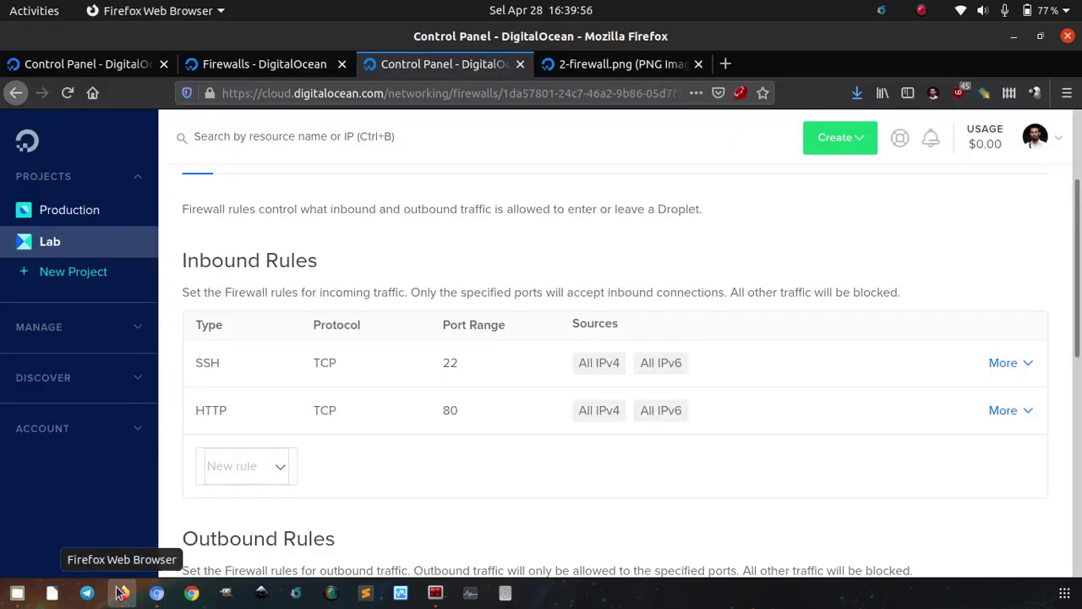
pyautogui.click(244, 467)
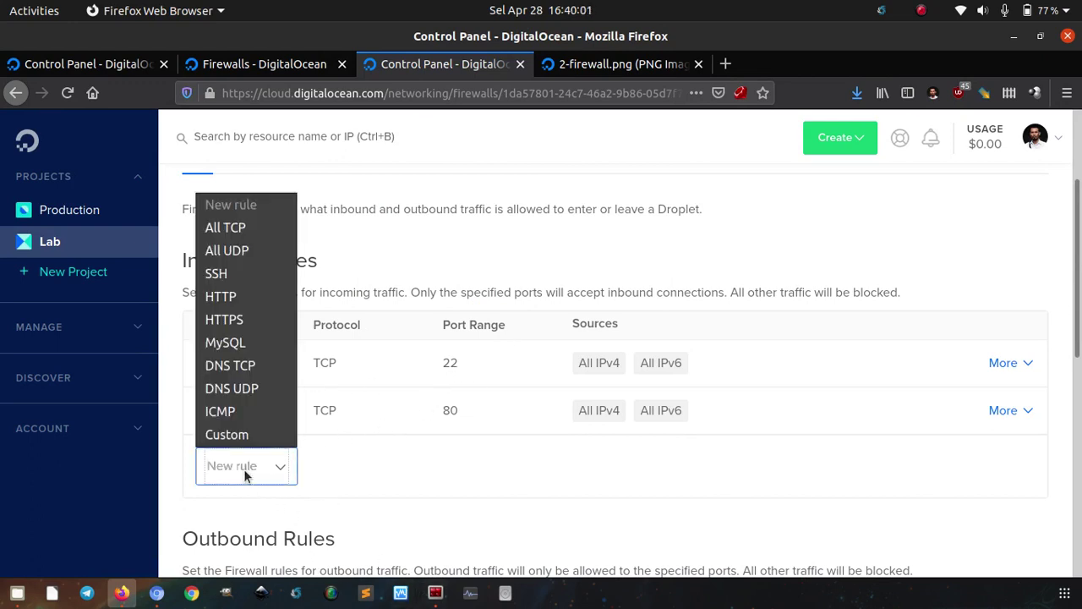
pyautogui.click(240, 412)
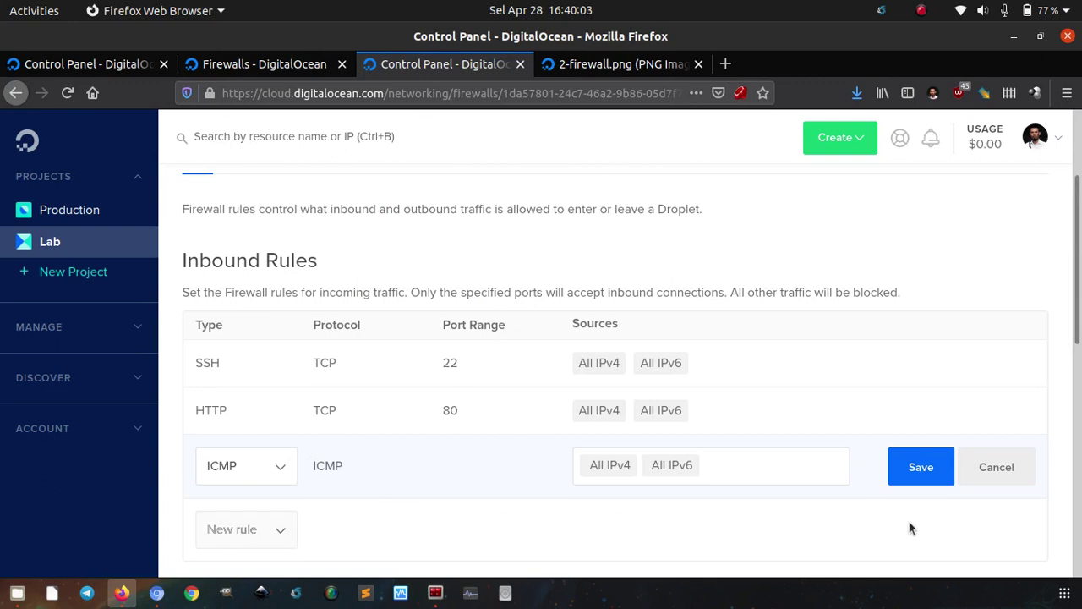
pyautogui.click(916, 467)
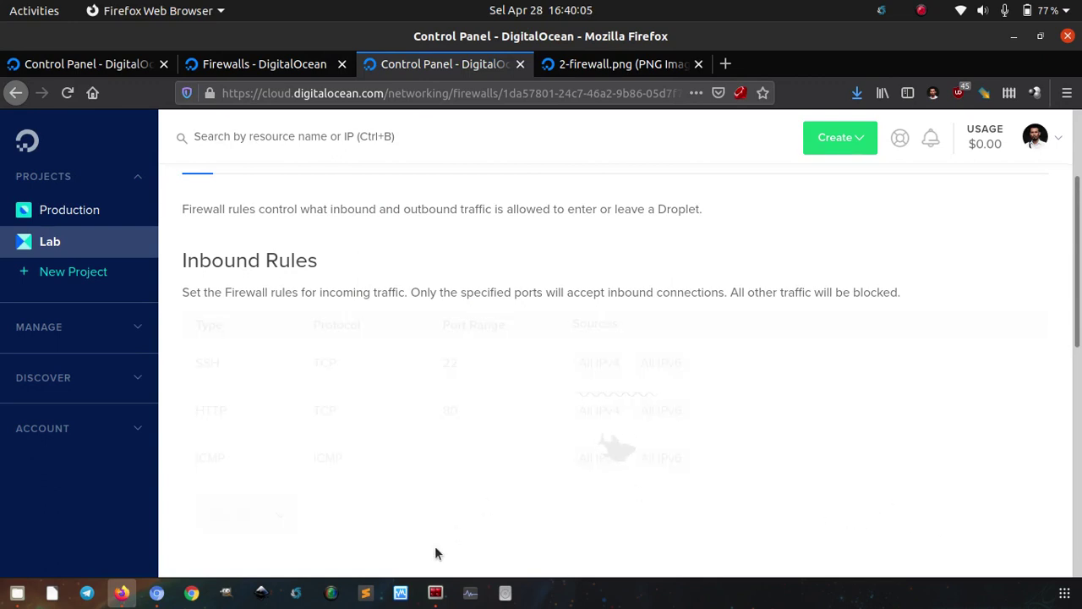
# Step: Check the running ping to node1 in Terminator and stop it, returning to the firewall's inbound rules in Firefox
pyautogui.click(434, 592)
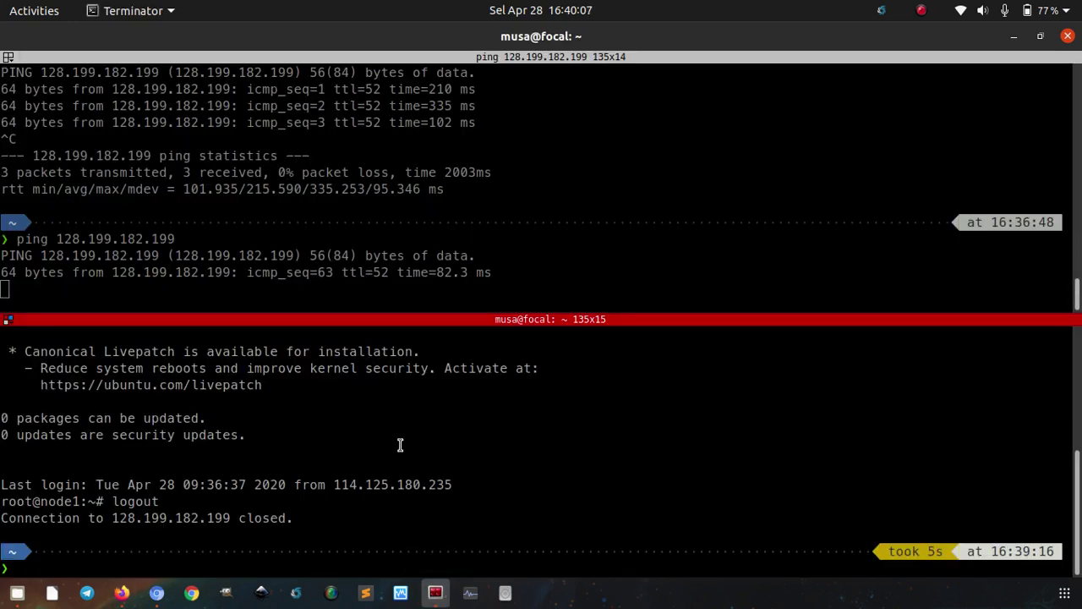
pyautogui.click(451, 146)
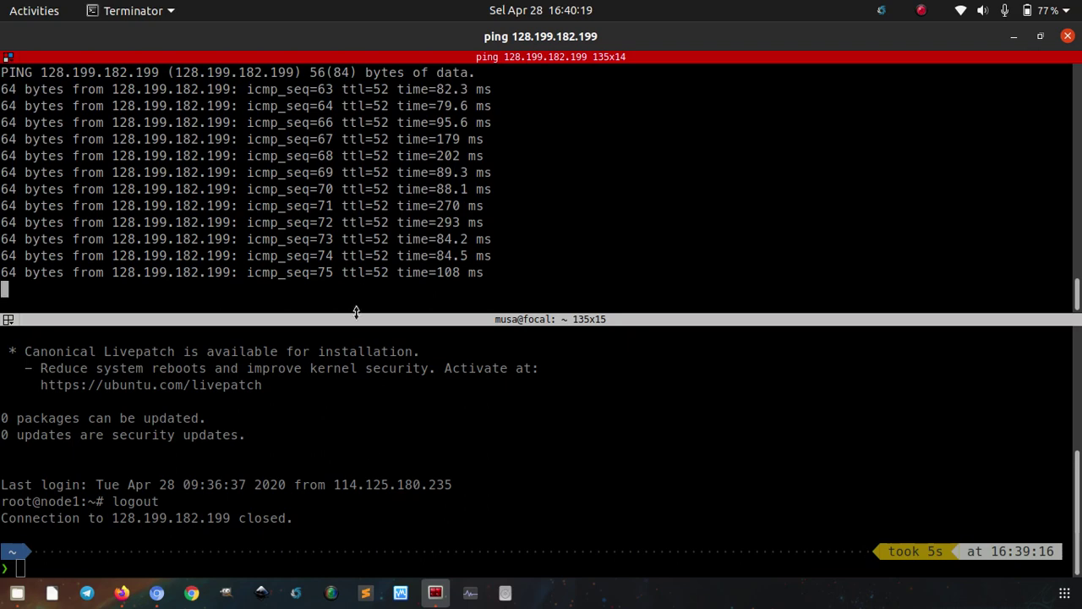
pyautogui.hotkey('ctrl', 'c')
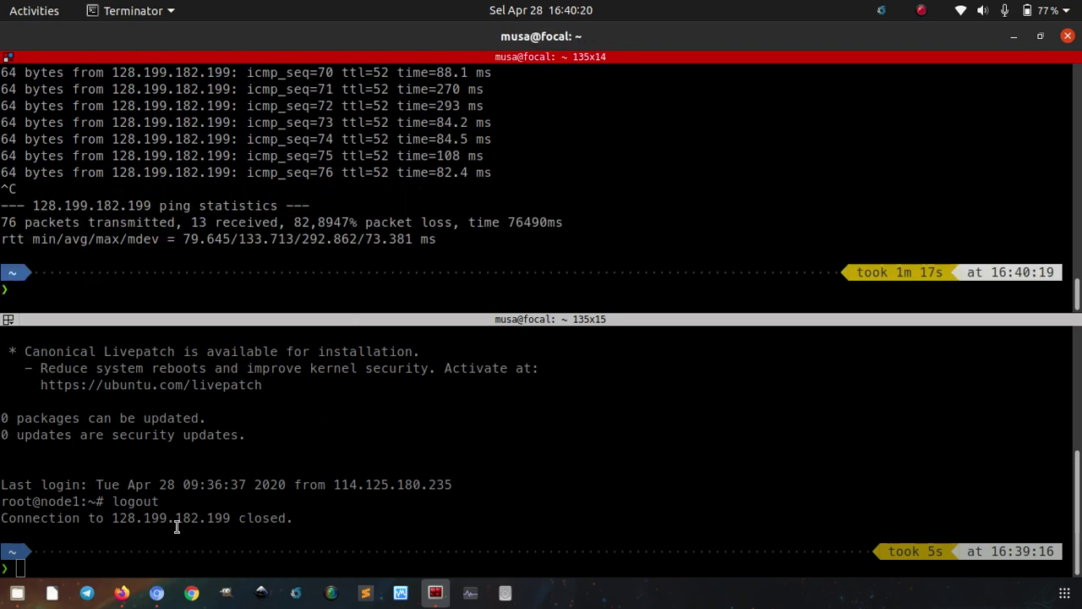
pyautogui.click(121, 591)
pyautogui.scroll(-1, 415, 459)
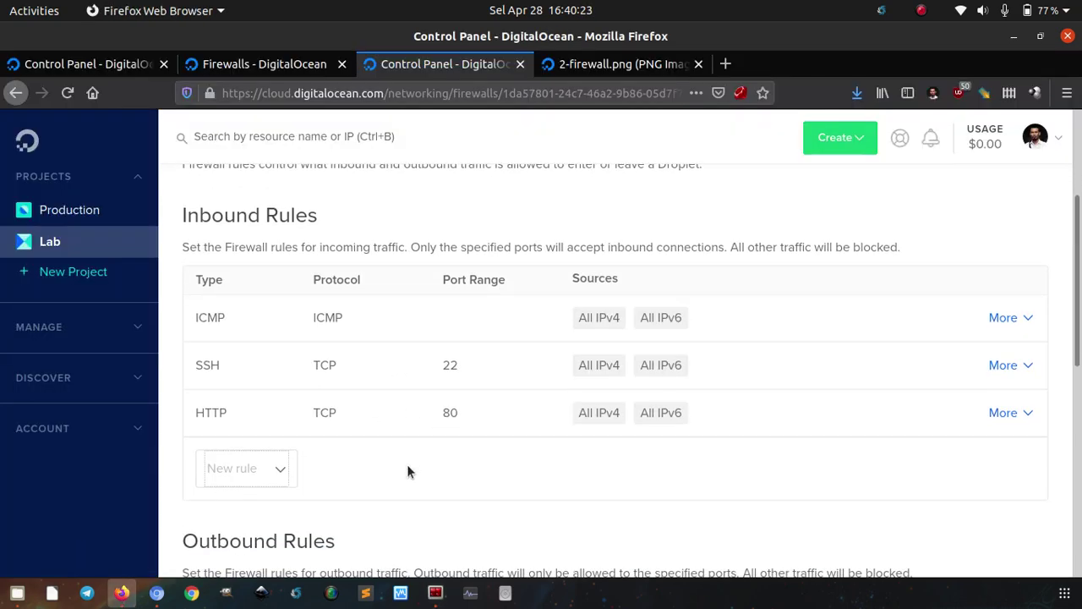
# Step: Add a custom inbound TCP rule on port 8080 for All IPv4 and All IPv6 to fw-webserver
pyautogui.click(274, 471)
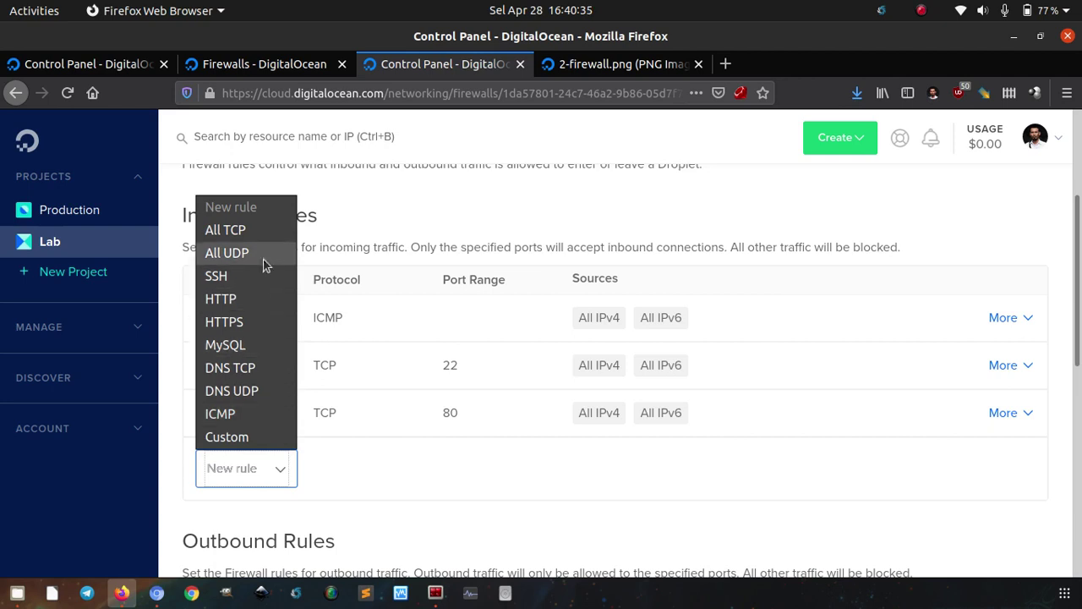
pyautogui.click(253, 233)
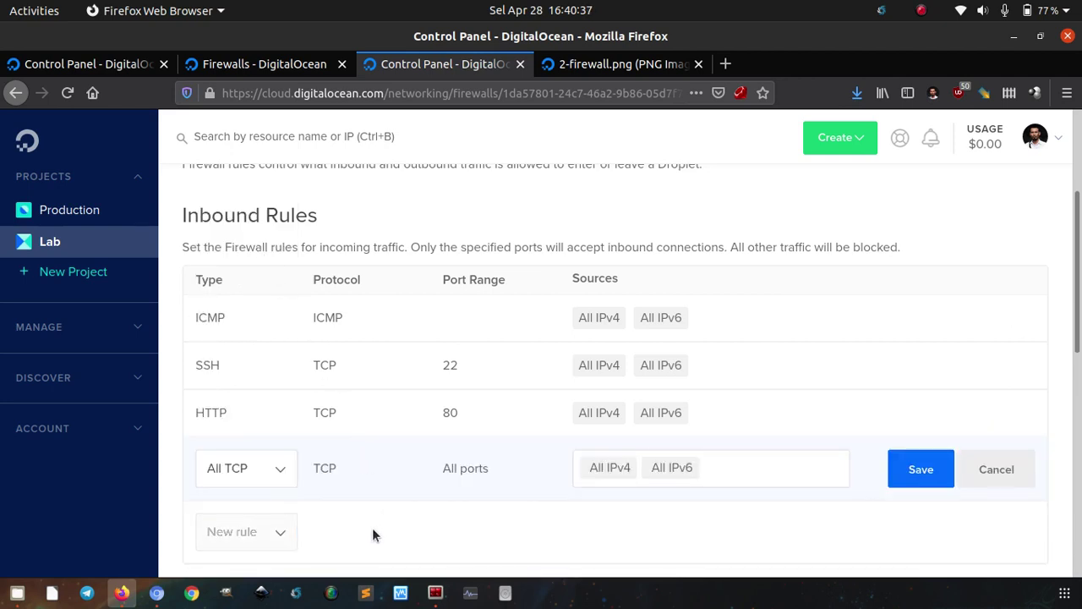
pyautogui.click(246, 470)
pyautogui.press('Down')
pyautogui.press('Down')
pyautogui.press('Down')
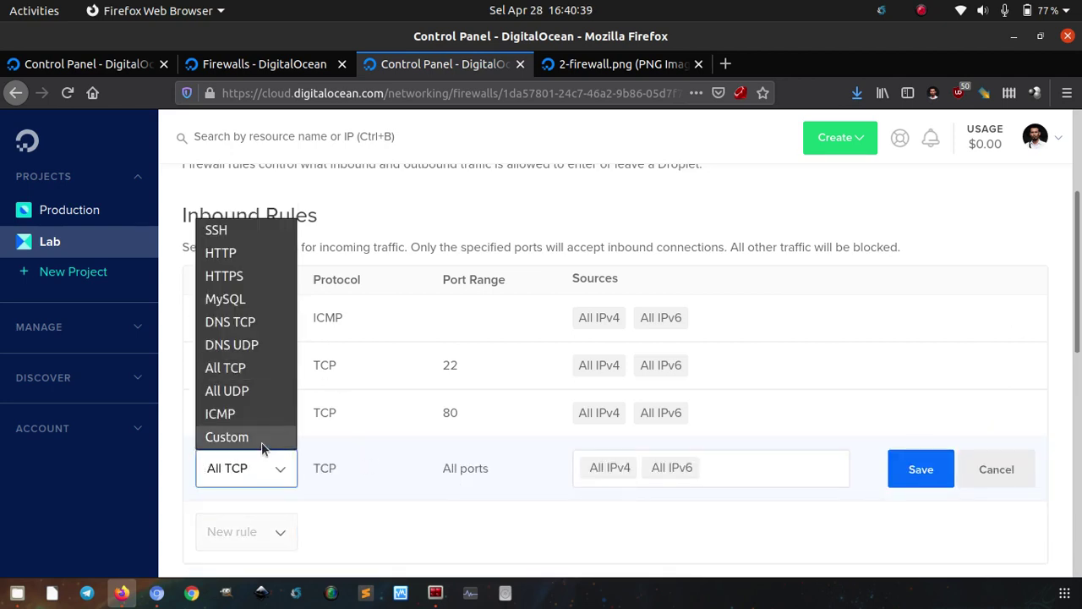
pyautogui.press('Return')
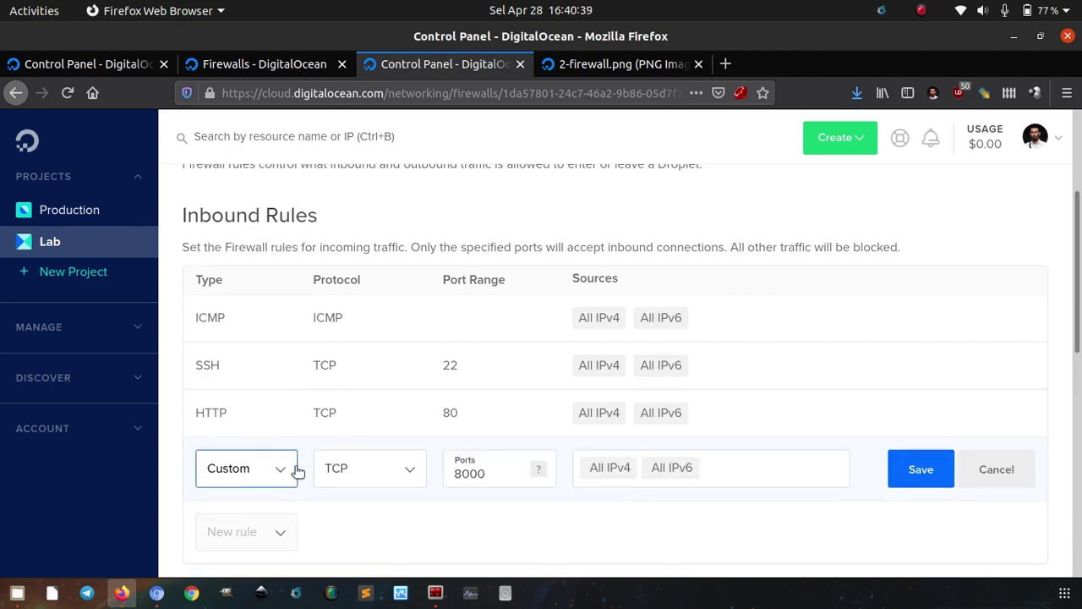
pyautogui.click(356, 474)
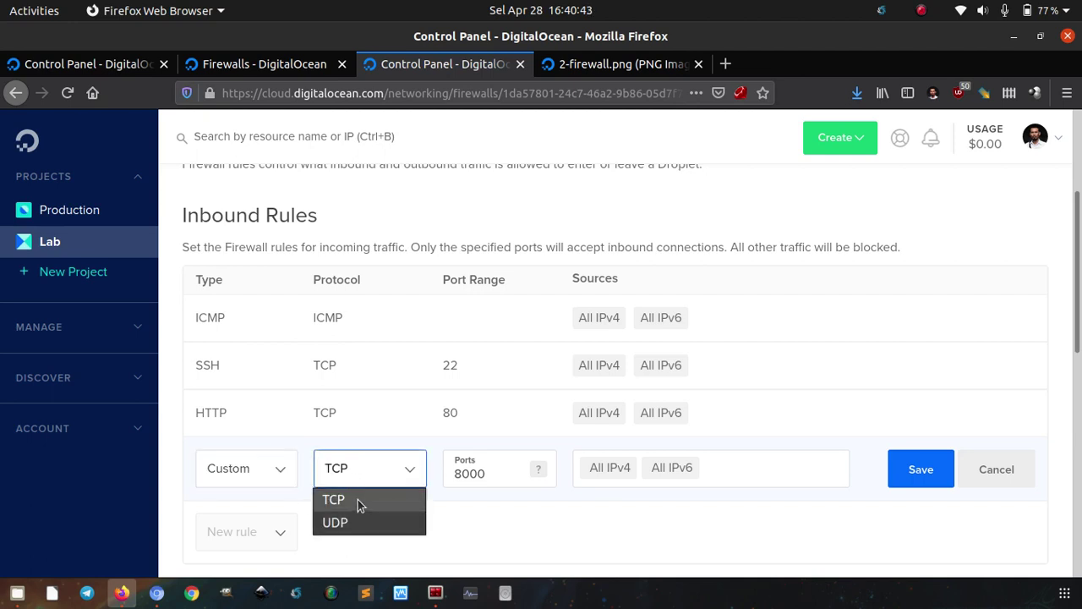
pyautogui.click(396, 502)
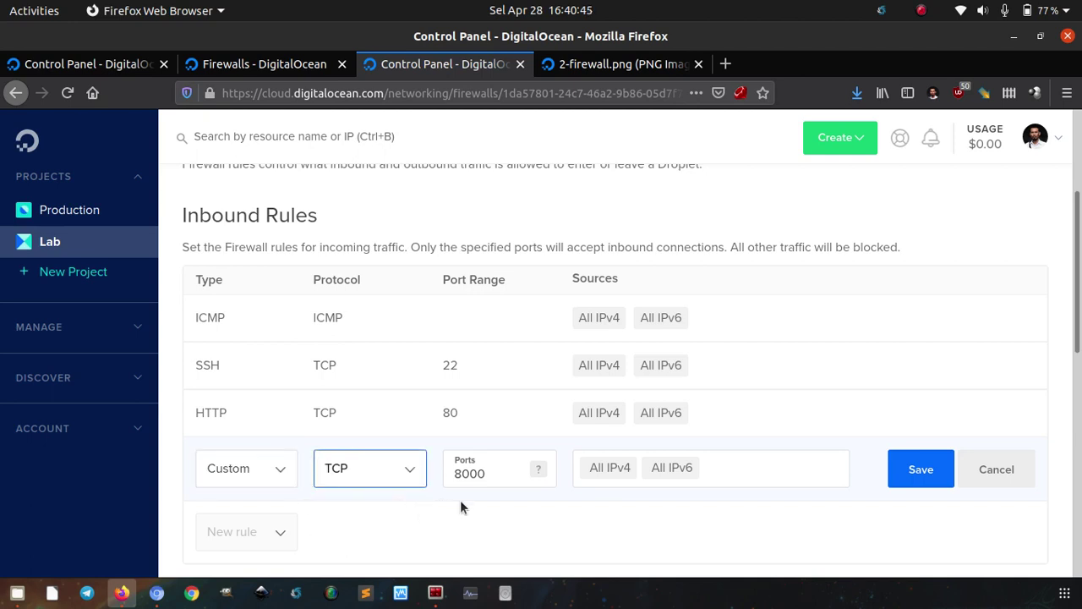
pyautogui.doubleClick(467, 475)
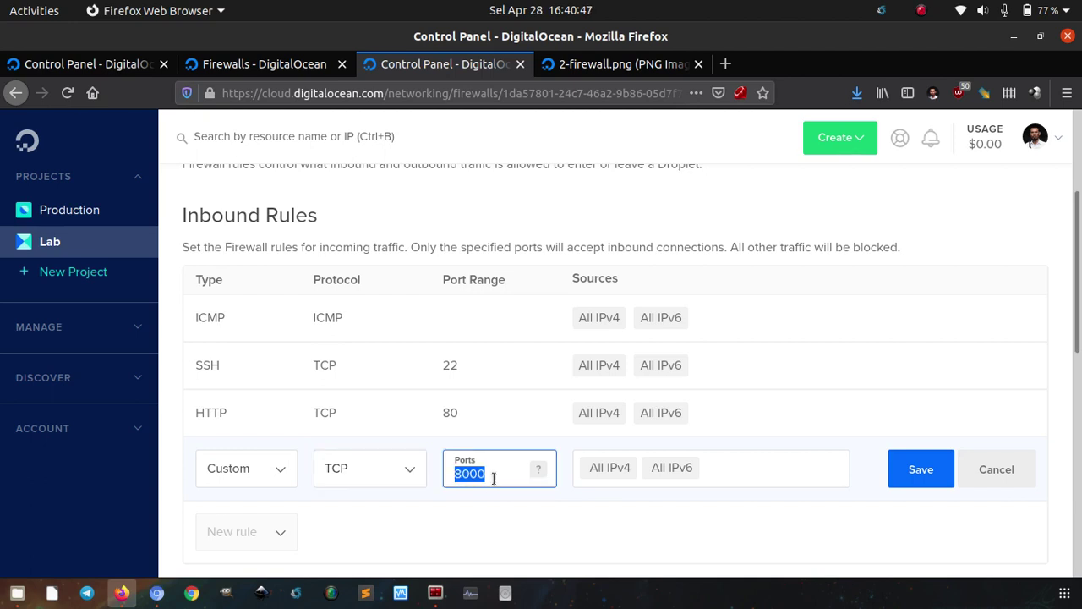
pyautogui.write('8080')
pyautogui.click(910, 484)
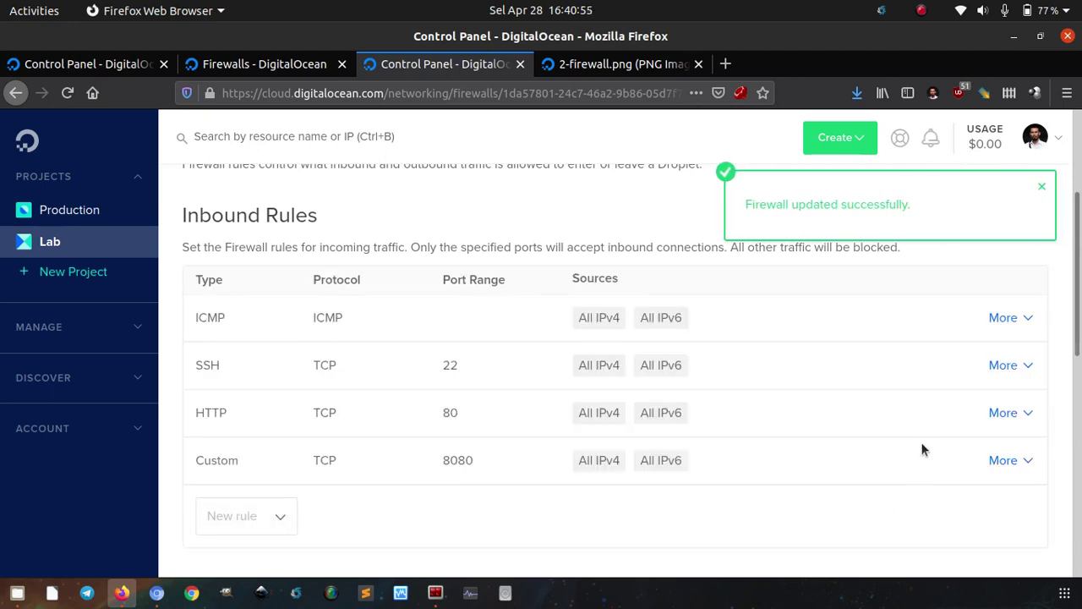
pyautogui.click(1042, 188)
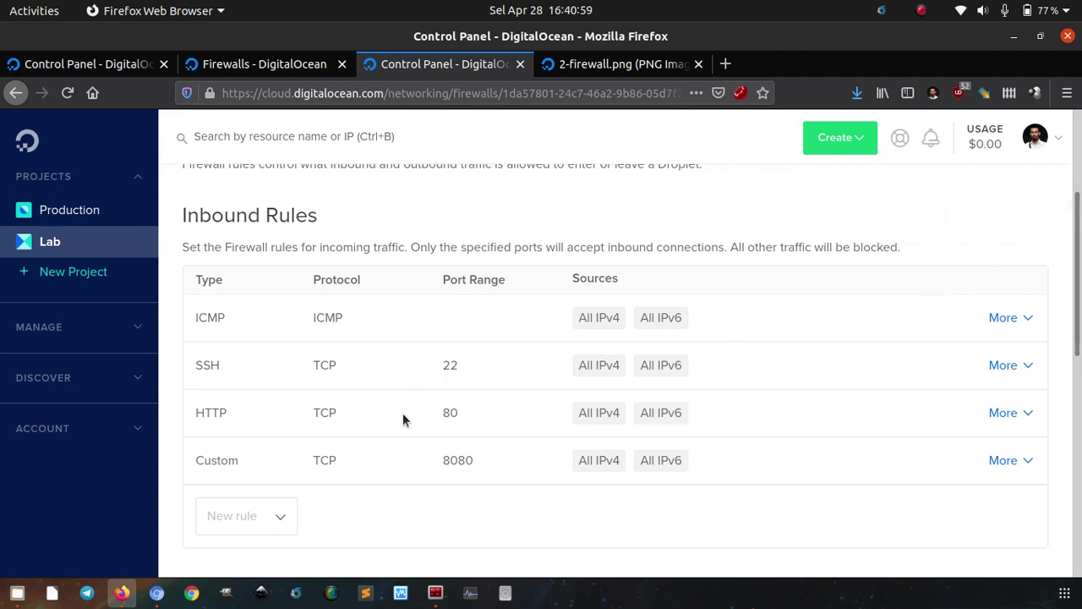
# Step: Check which actions are offered for the inbound SSH rule, leaving the rule as it is
pyautogui.scroll(-1, 471, 397)
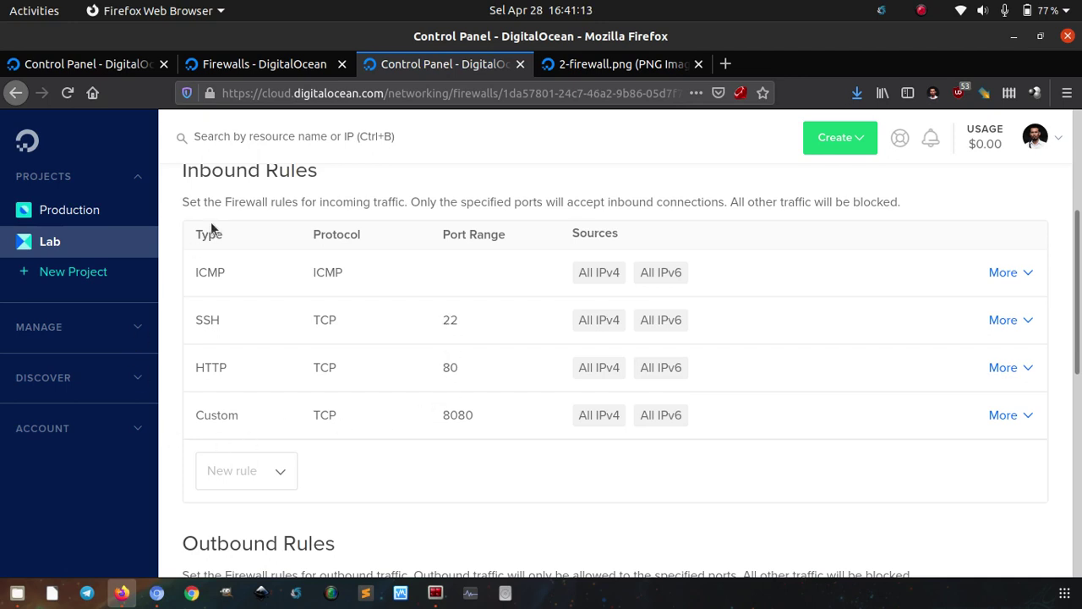
pyautogui.scroll(-1, 930, 384)
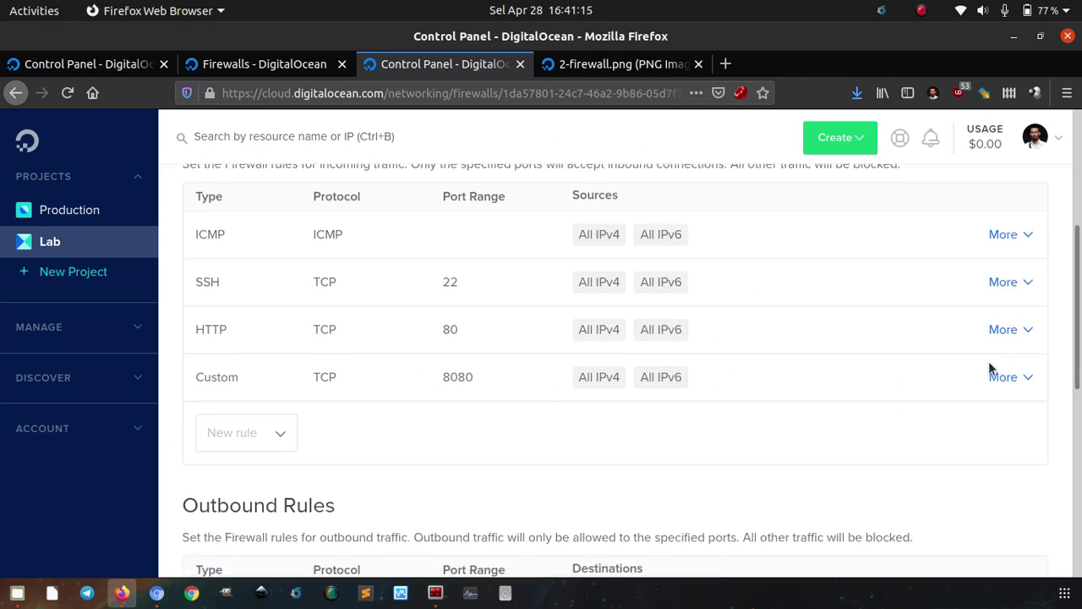
pyautogui.click(1017, 277)
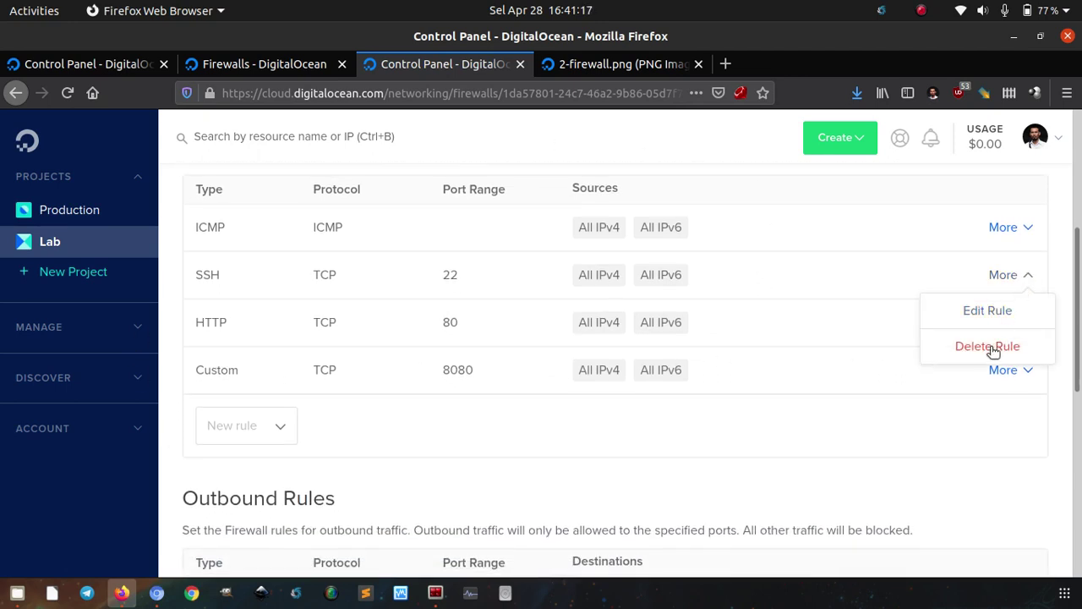
pyautogui.click(968, 414)
pyautogui.click(1013, 274)
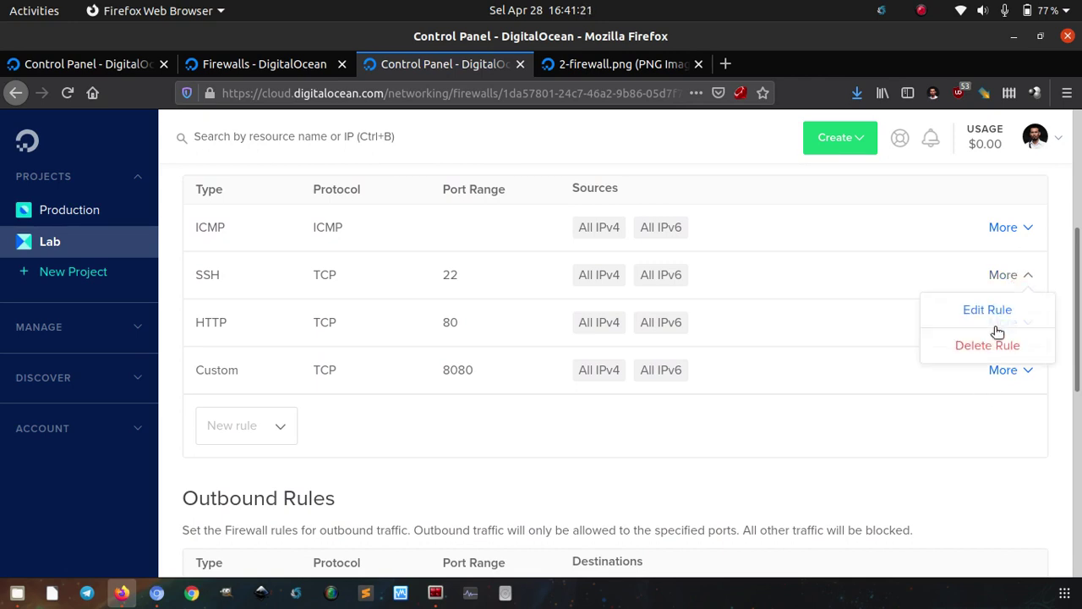
pyautogui.click(799, 435)
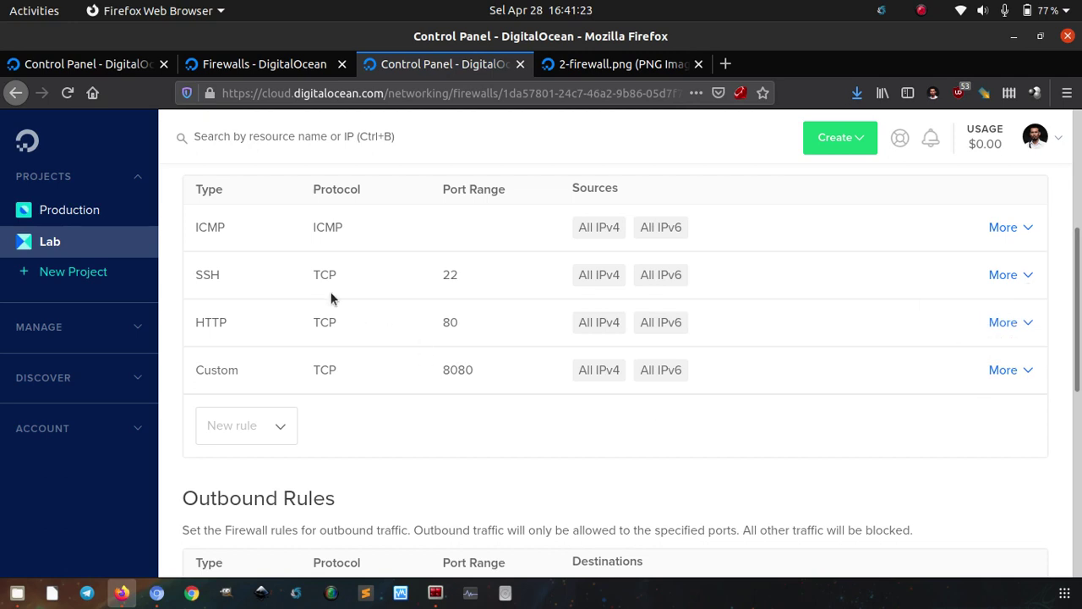
# Step: Open node1 from the Lab project and review the firewall's inbound and outbound rules in its networking settings
pyautogui.click(120, 248)
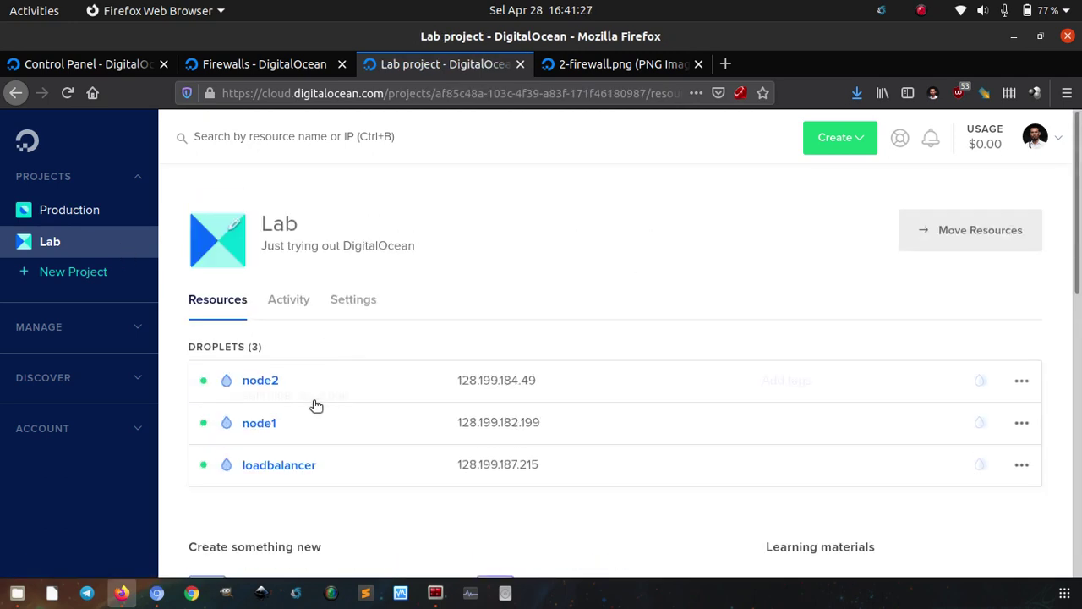
pyautogui.click(260, 422)
pyautogui.scroll(-3, 254, 380)
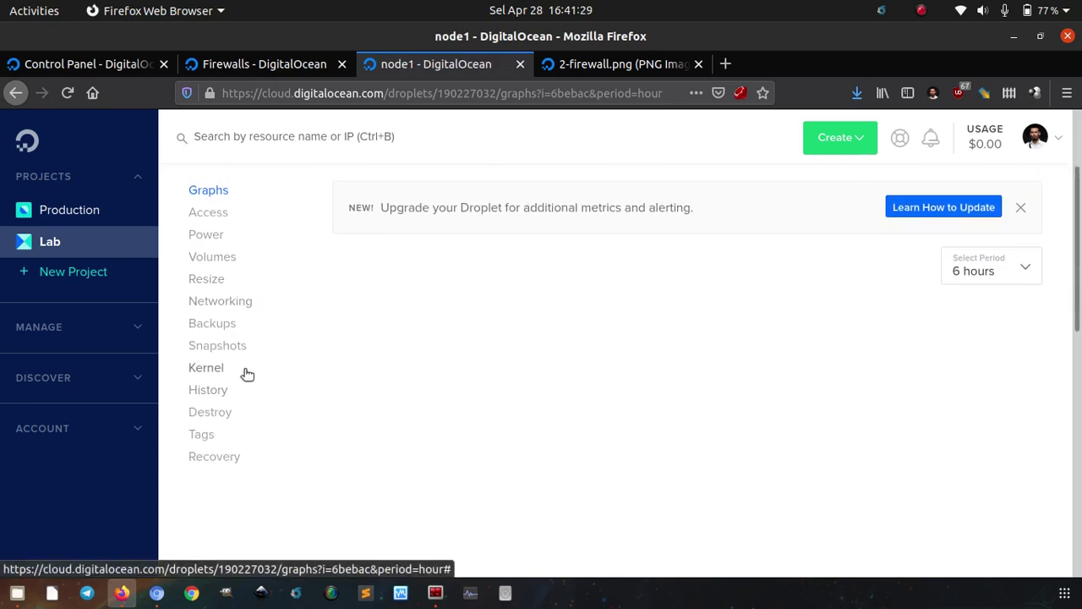
pyautogui.scroll(-3, 236, 310)
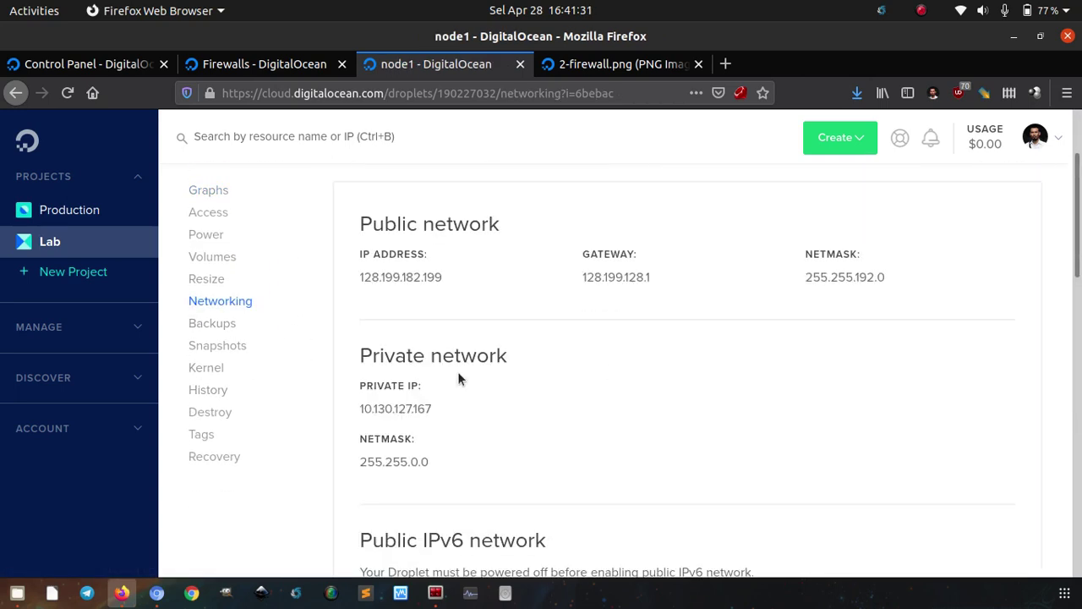
pyautogui.scroll(-5, 458, 376)
pyautogui.scroll(-3, 489, 372)
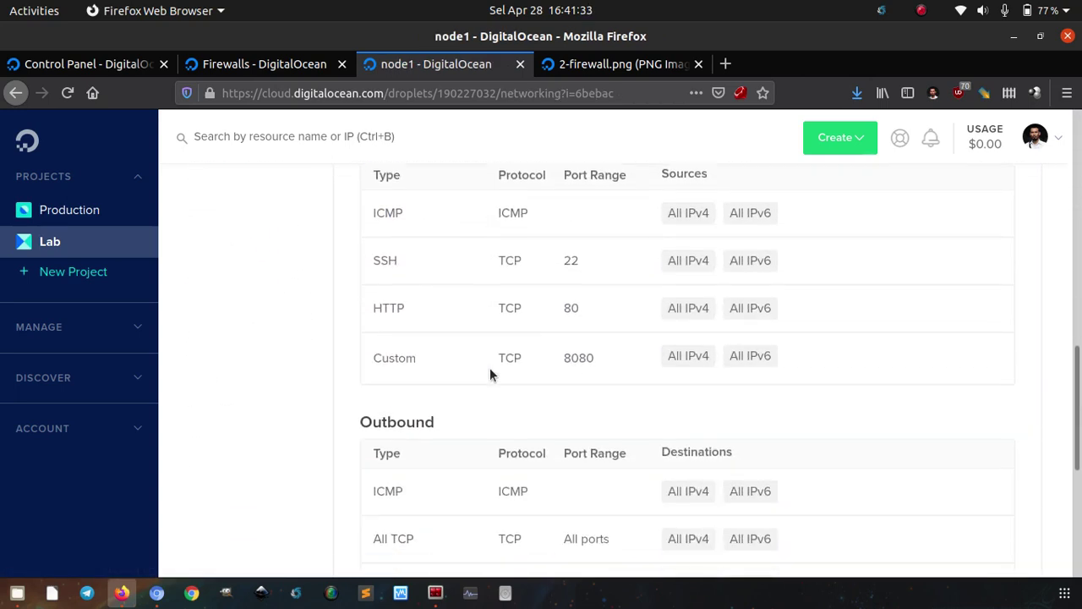
pyautogui.scroll(3, 490, 372)
pyautogui.scroll(-5, 493, 374)
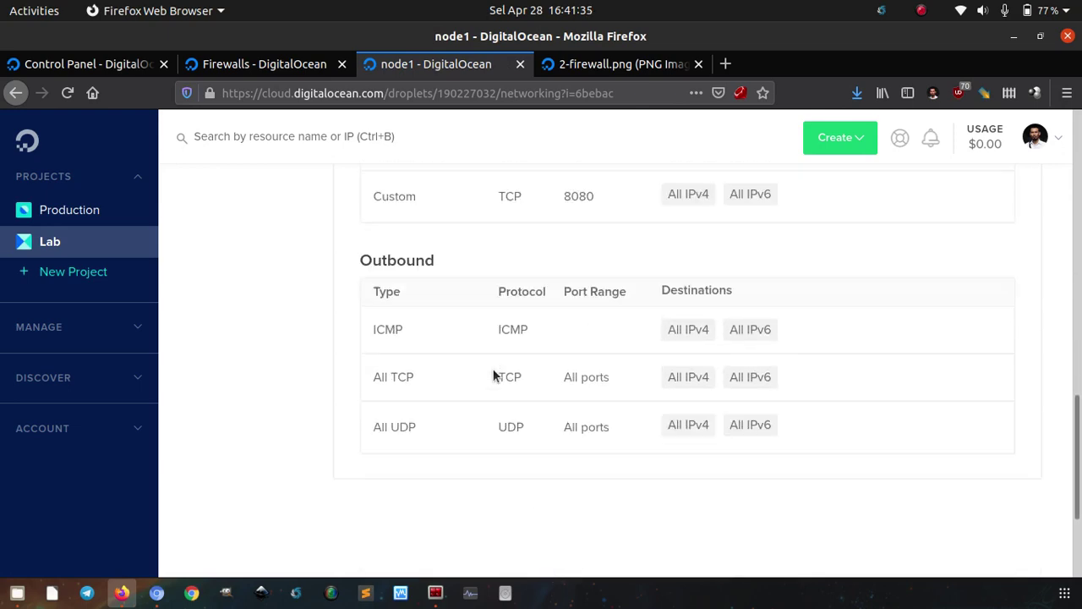
pyautogui.scroll(10, 292, 309)
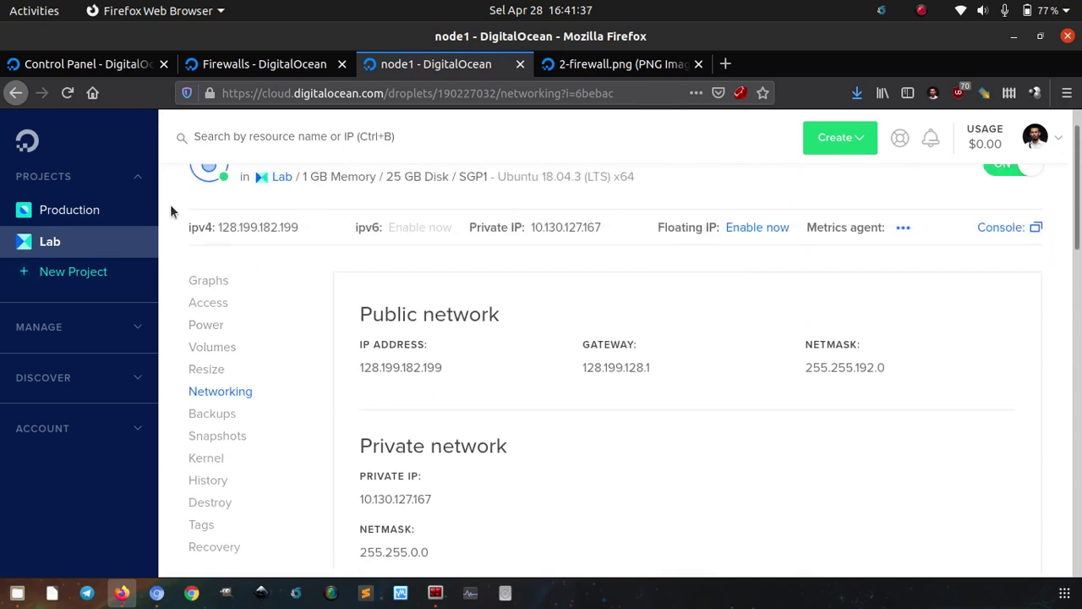
pyautogui.scroll(-5, 510, 393)
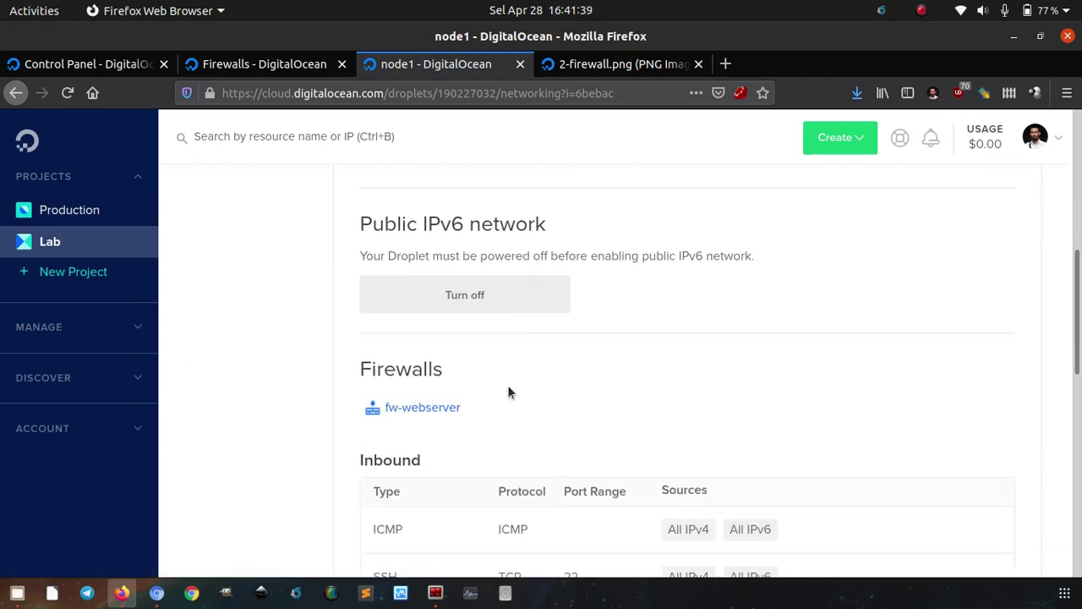
# Step: Open fw-webserver from node1's networking settings and check its assigned Droplets and the actions offered for node1
pyautogui.click(401, 409)
pyautogui.scroll(-3, 633, 341)
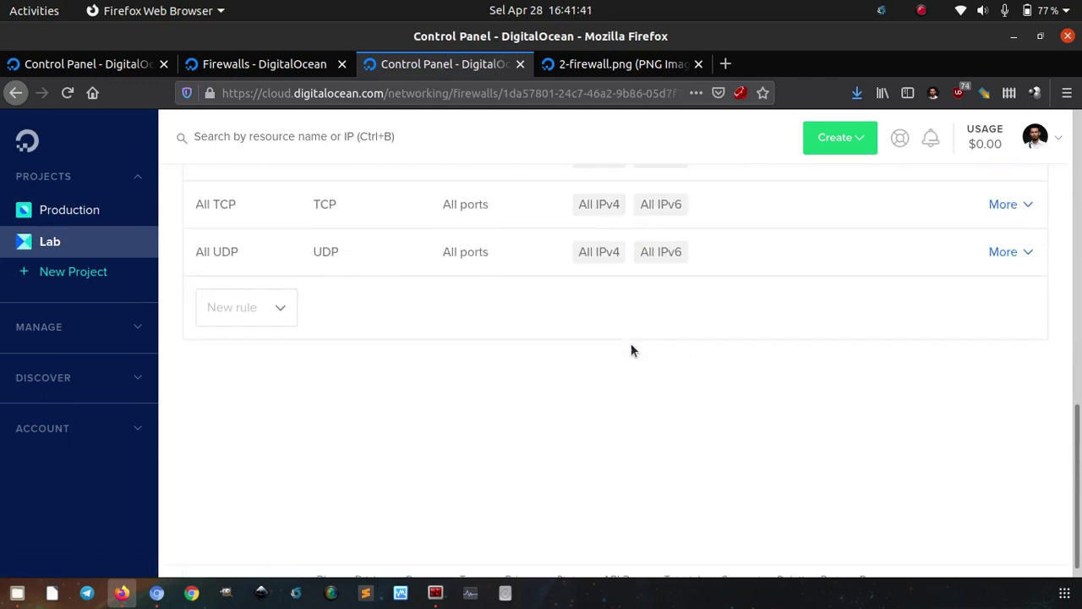
pyautogui.scroll(8, 630, 343)
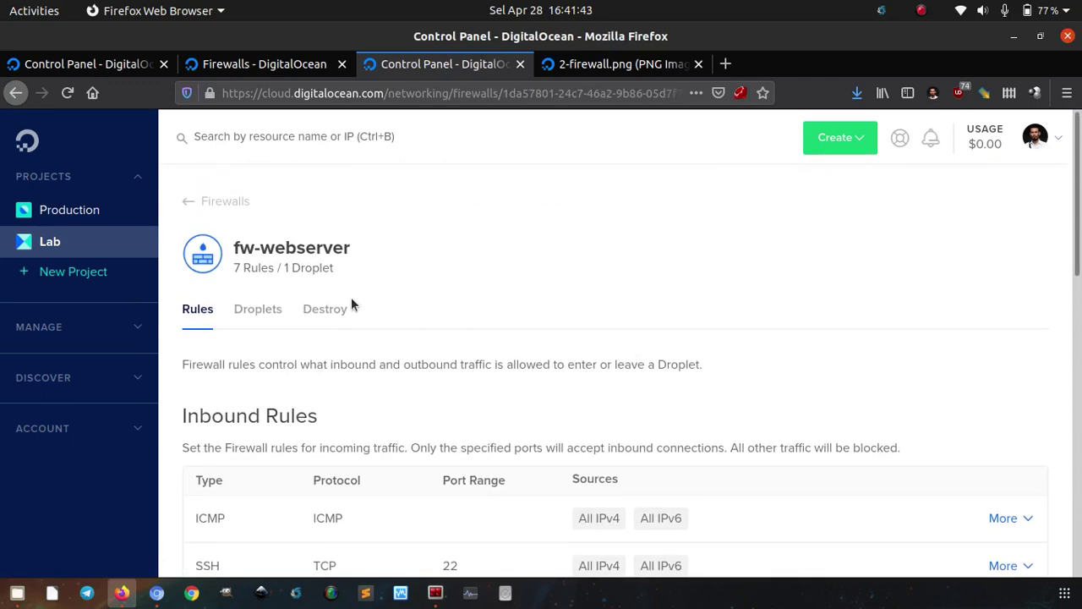
pyautogui.click(253, 309)
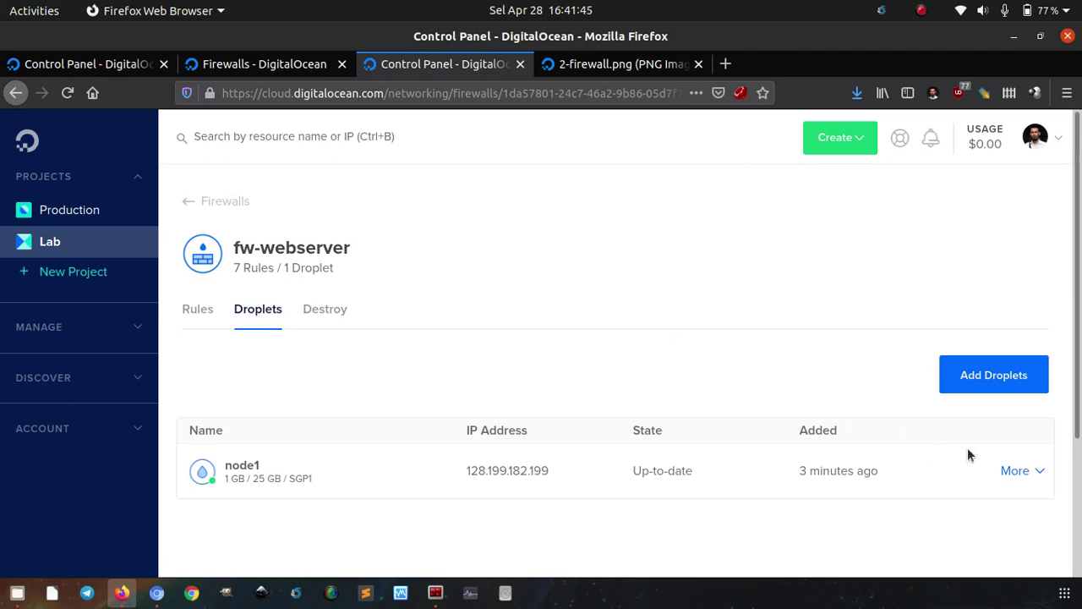
pyautogui.click(1019, 472)
pyautogui.scroll(-3, 1076, 448)
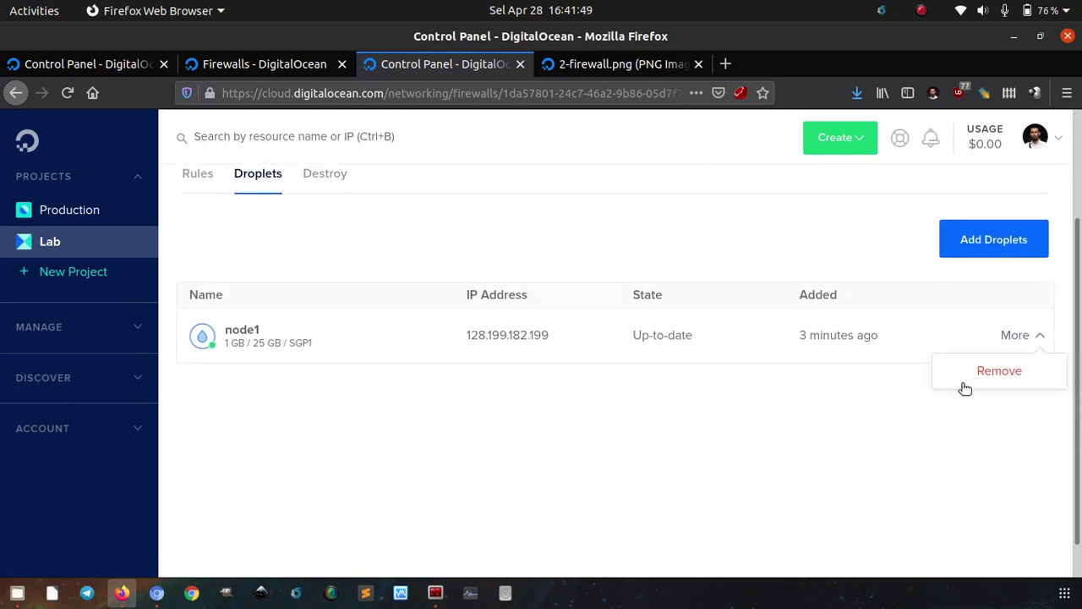
pyautogui.scroll(3, 792, 439)
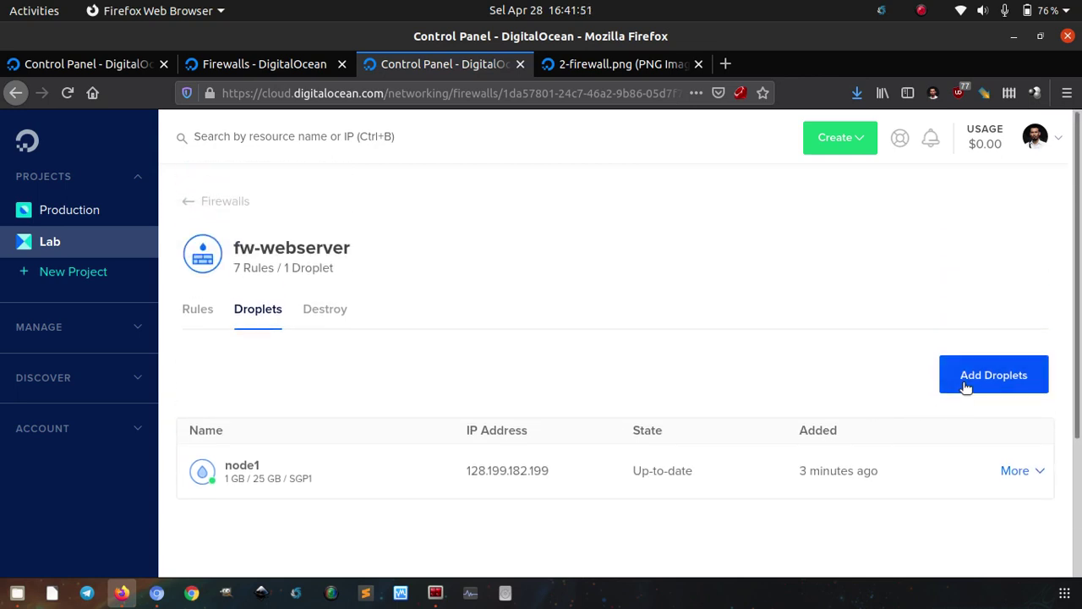
# Step: Add the Droplet node2 to fw-webserver and check the firewall's Droplet list
pyautogui.click(969, 384)
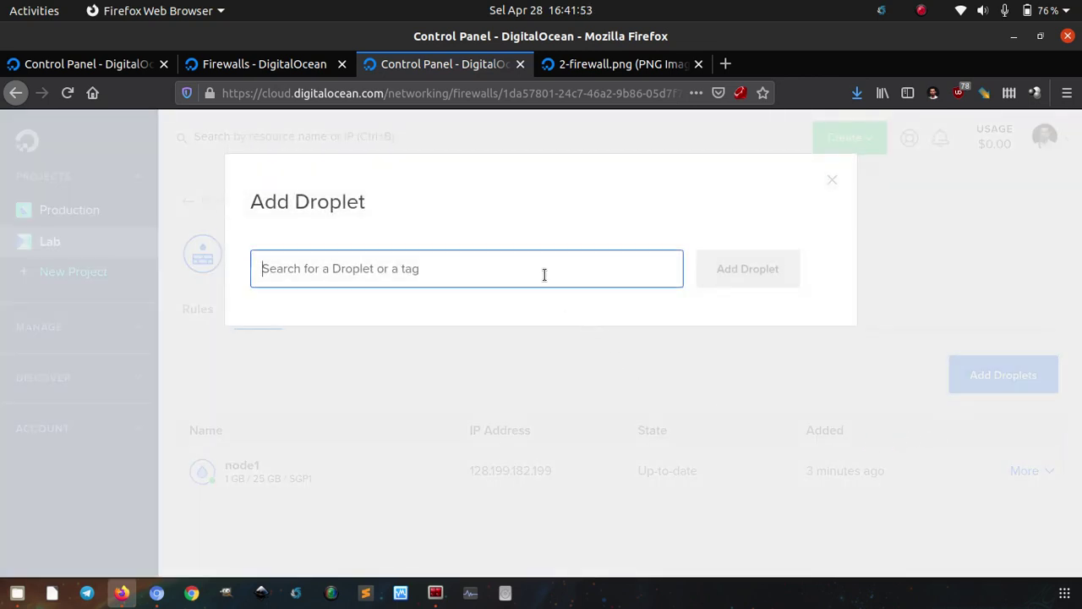
pyautogui.write('node2')
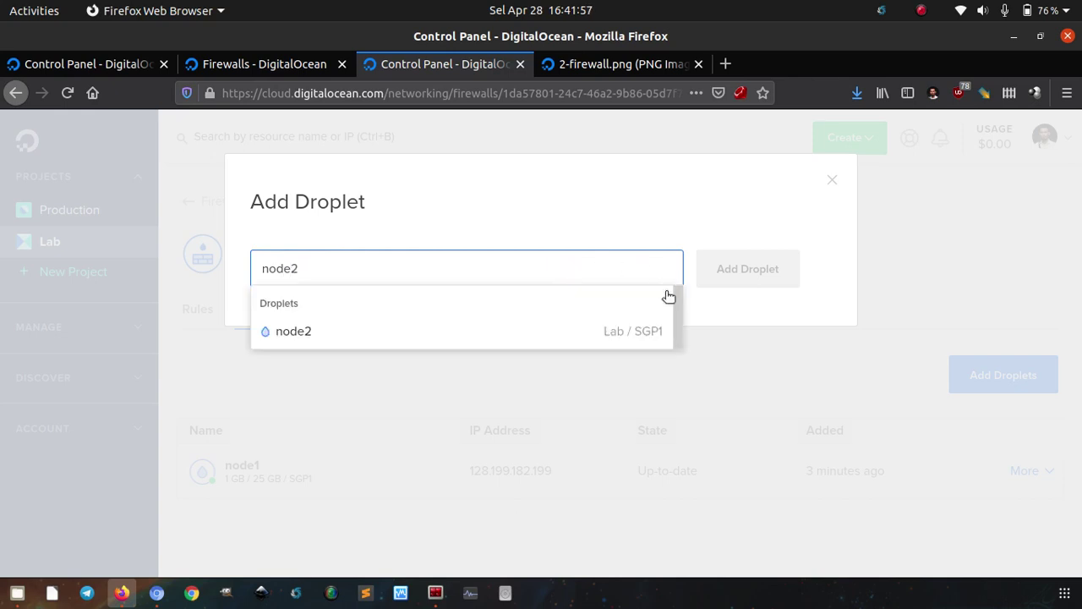
pyautogui.click(633, 330)
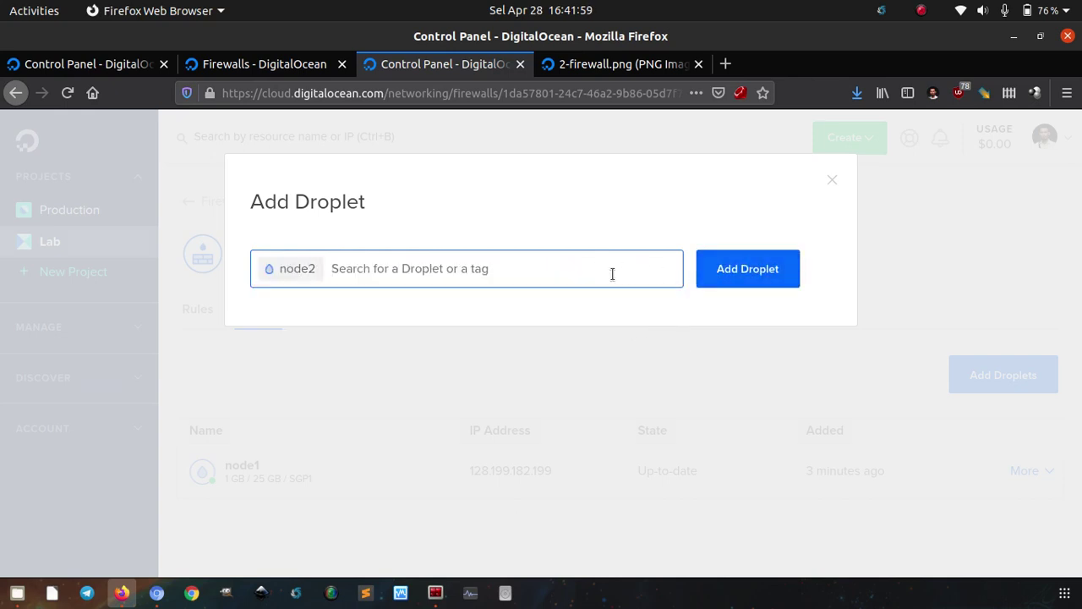
pyautogui.click(778, 258)
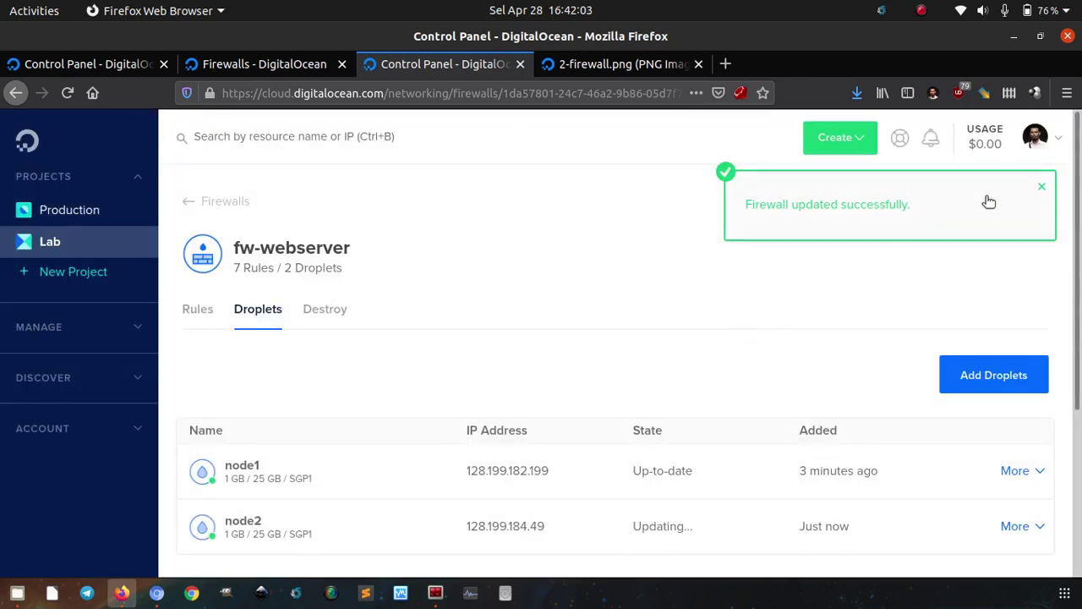
pyautogui.click(1041, 185)
pyautogui.scroll(-2, 524, 406)
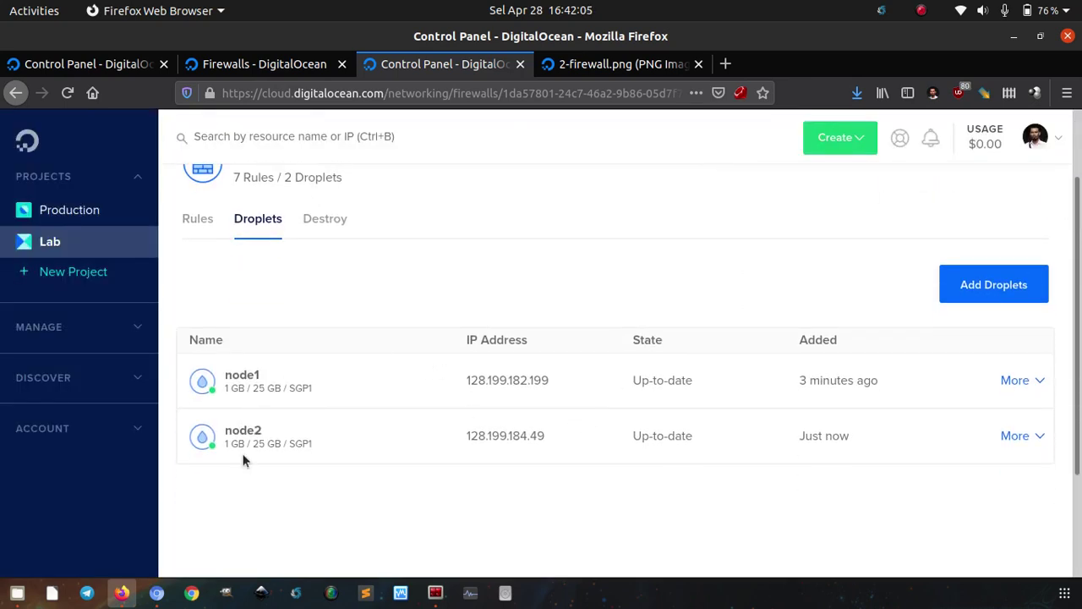
pyautogui.scroll(2, 370, 398)
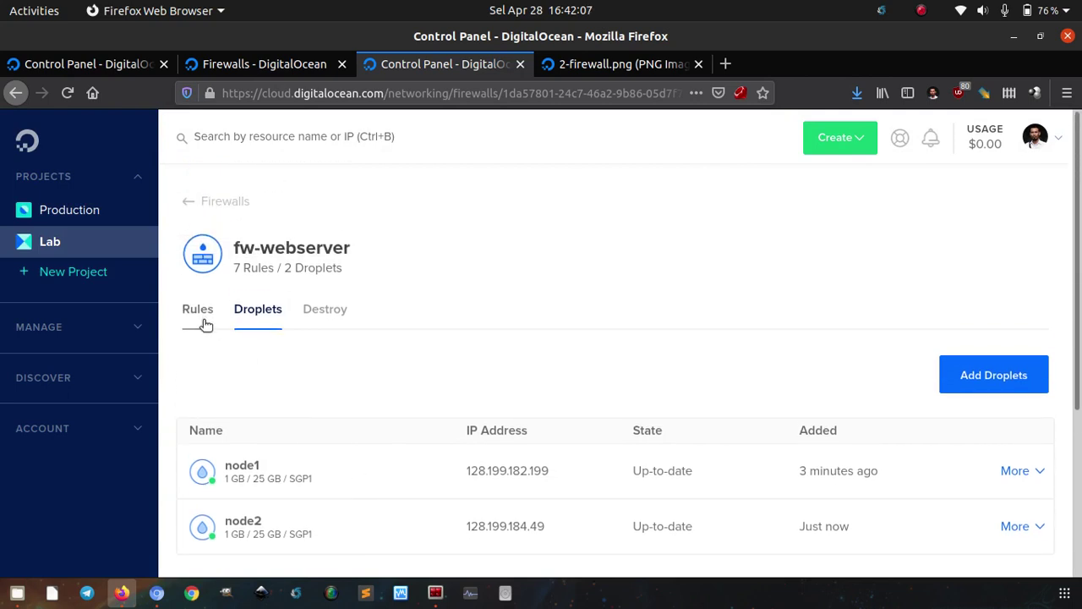
# Step: Return to the rules of fw-webserver and review its inbound rules
pyautogui.click(203, 314)
pyautogui.scroll(-4, 545, 310)
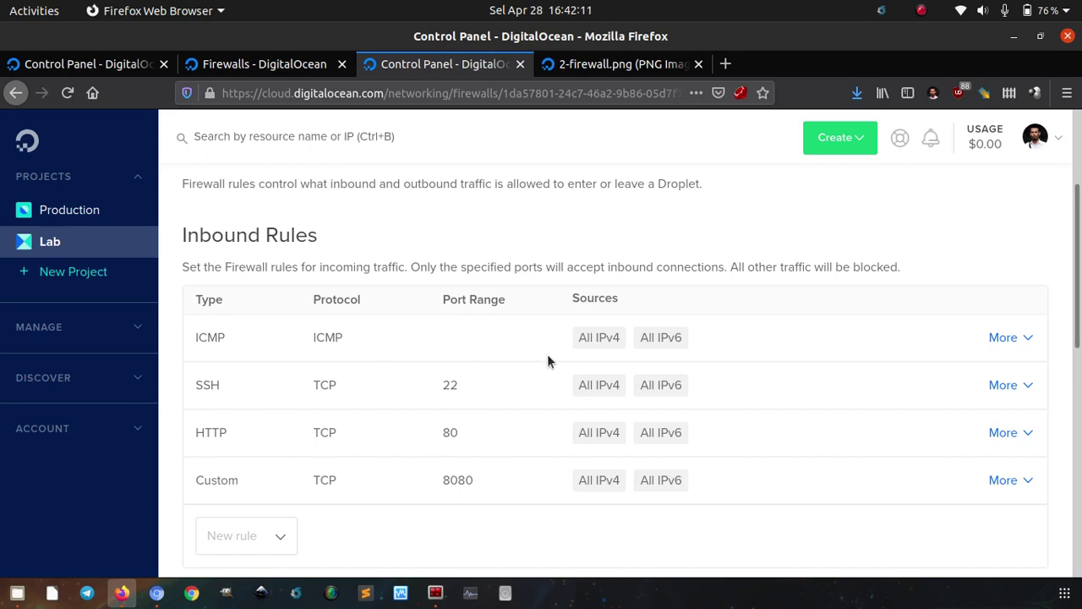
pyautogui.scroll(-1, 537, 364)
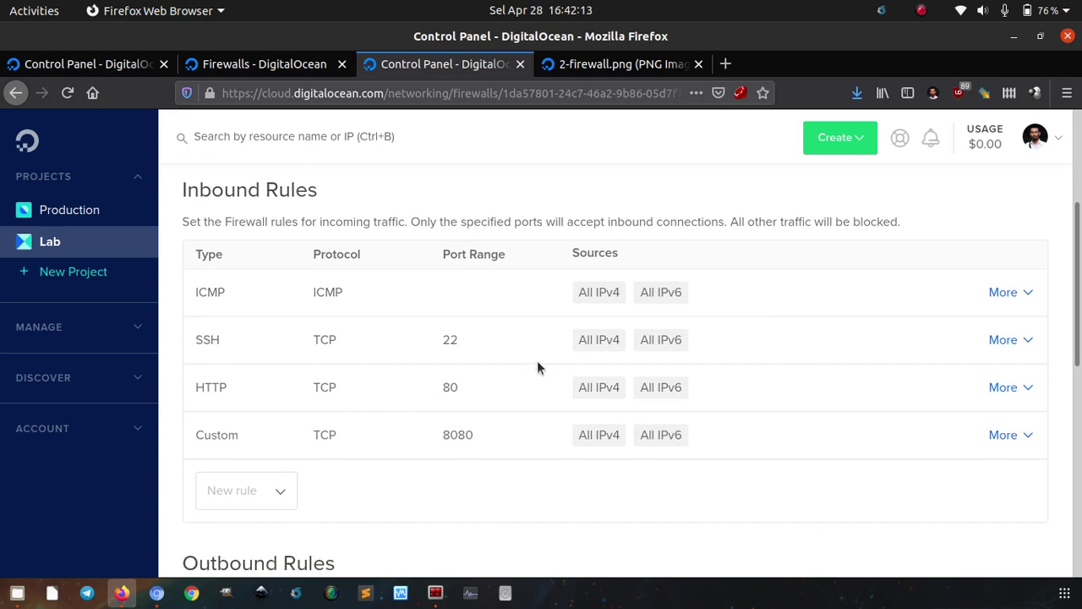